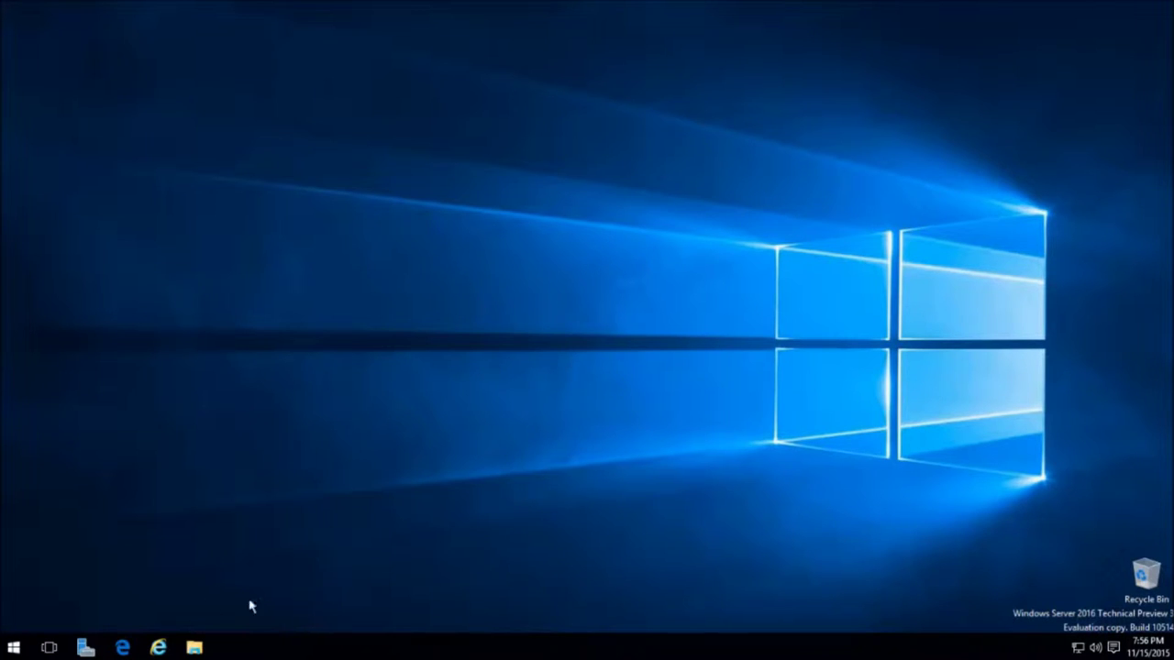
Open Server Manager and start adding roles with a role-based or feature-based installation on the WinServer2016 server
click(82, 649)
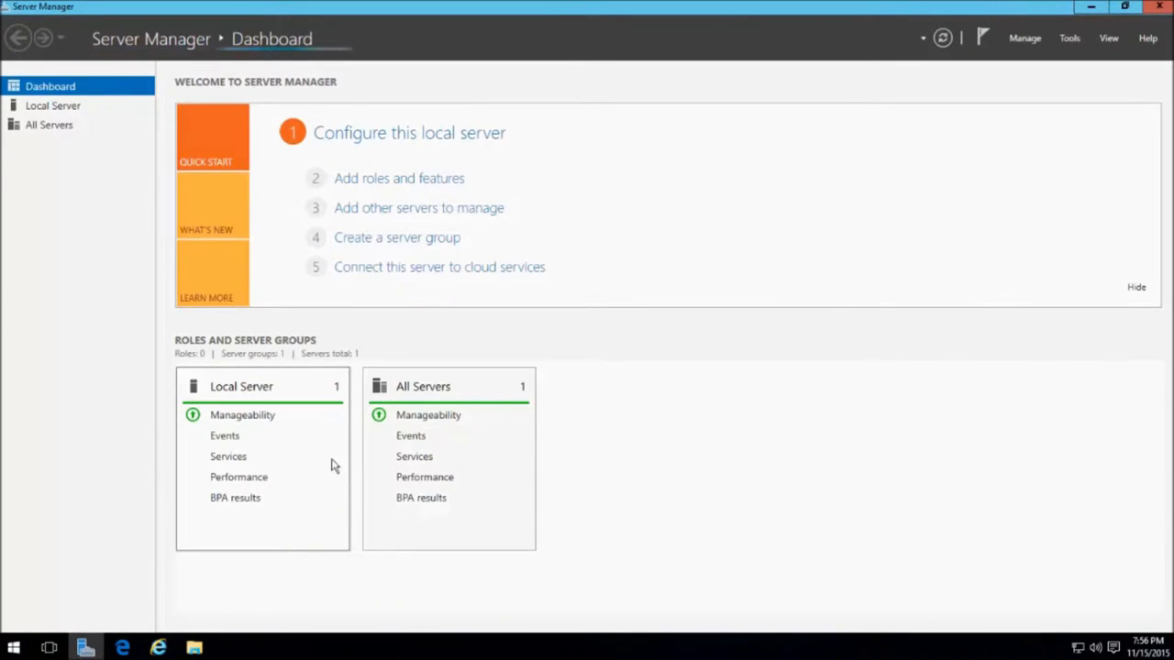
click(405, 181)
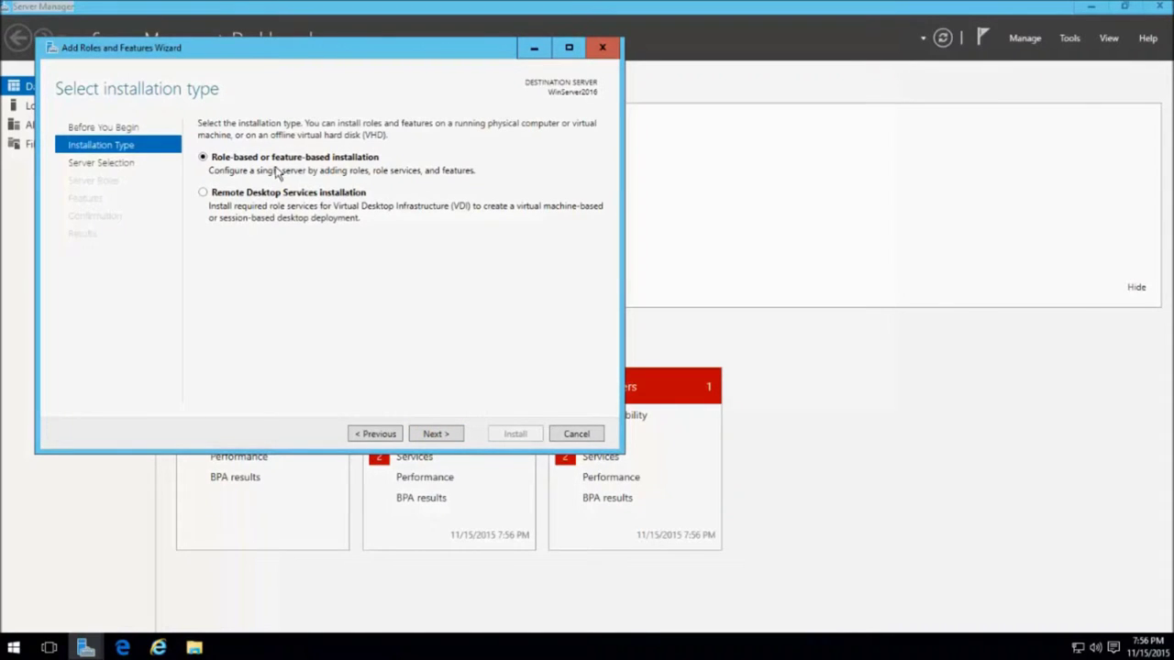
click(432, 436)
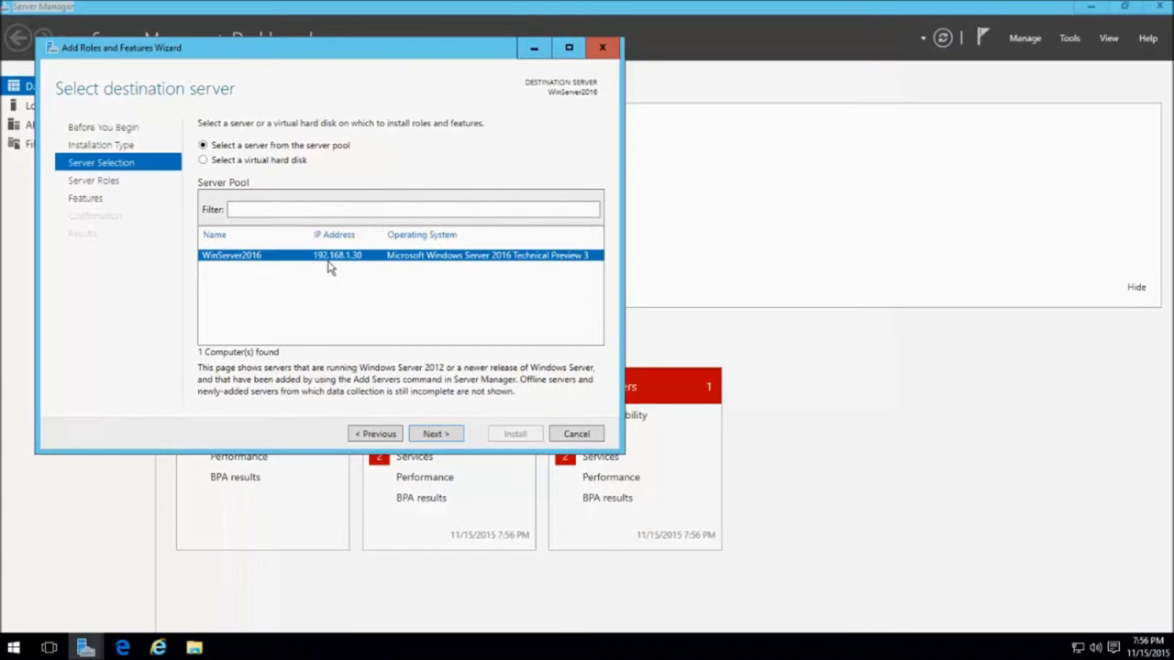
click(437, 435)
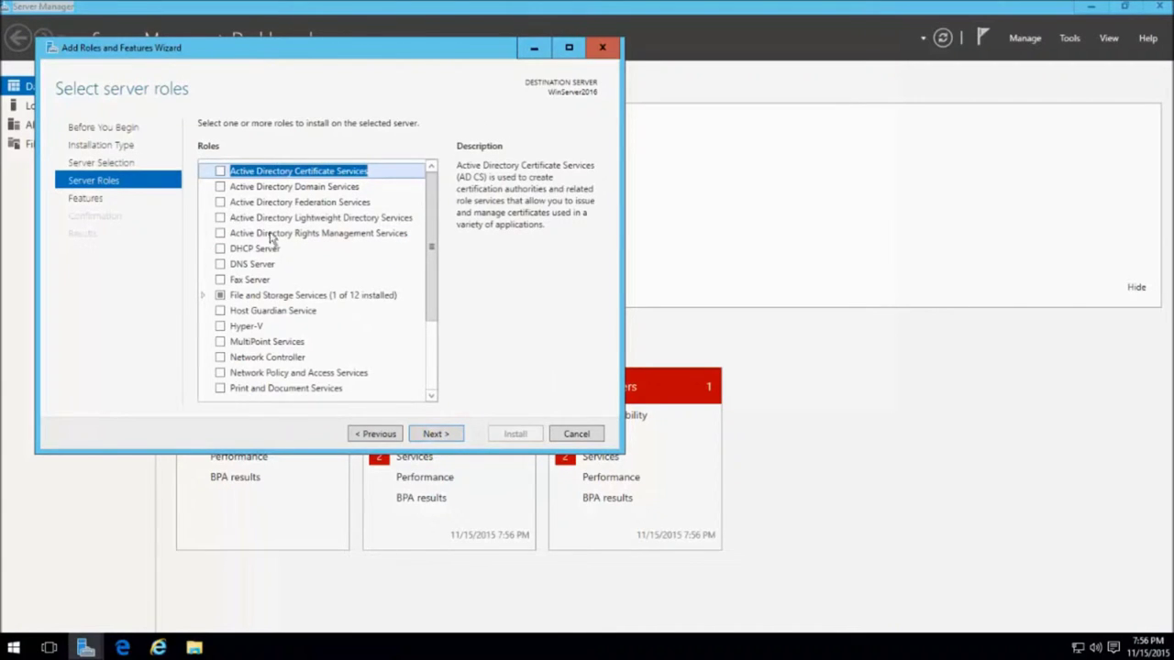
Select the Active Directory Domain Services role with its required features and management tools, leaving the additional features at their defaults
click(220, 186)
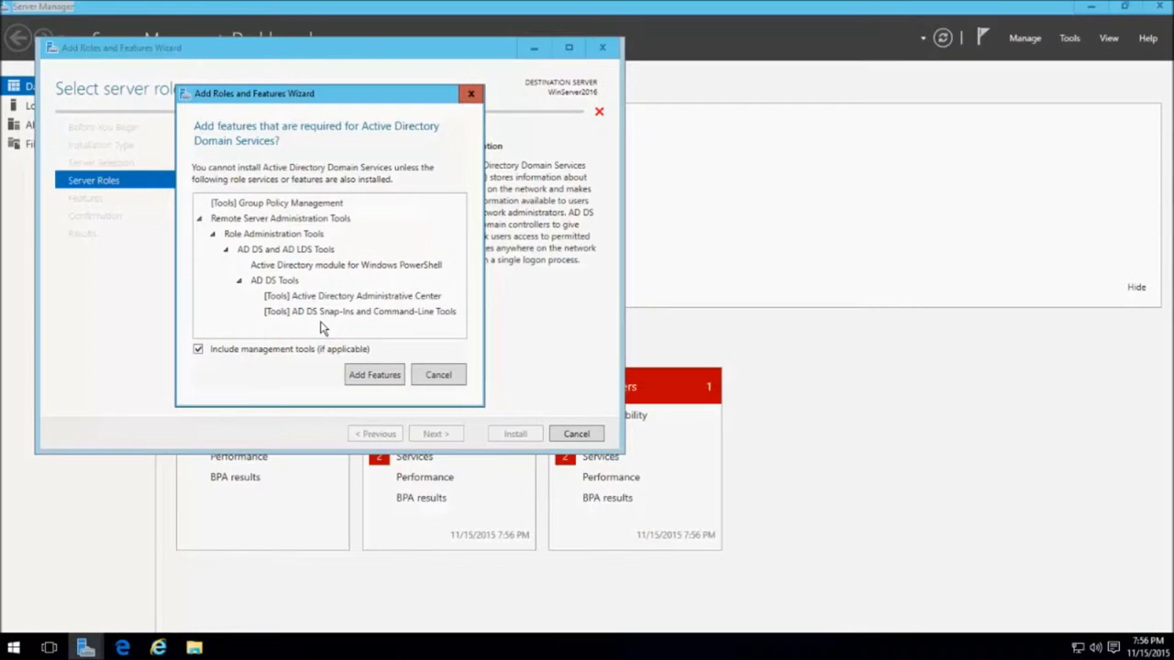
click(376, 375)
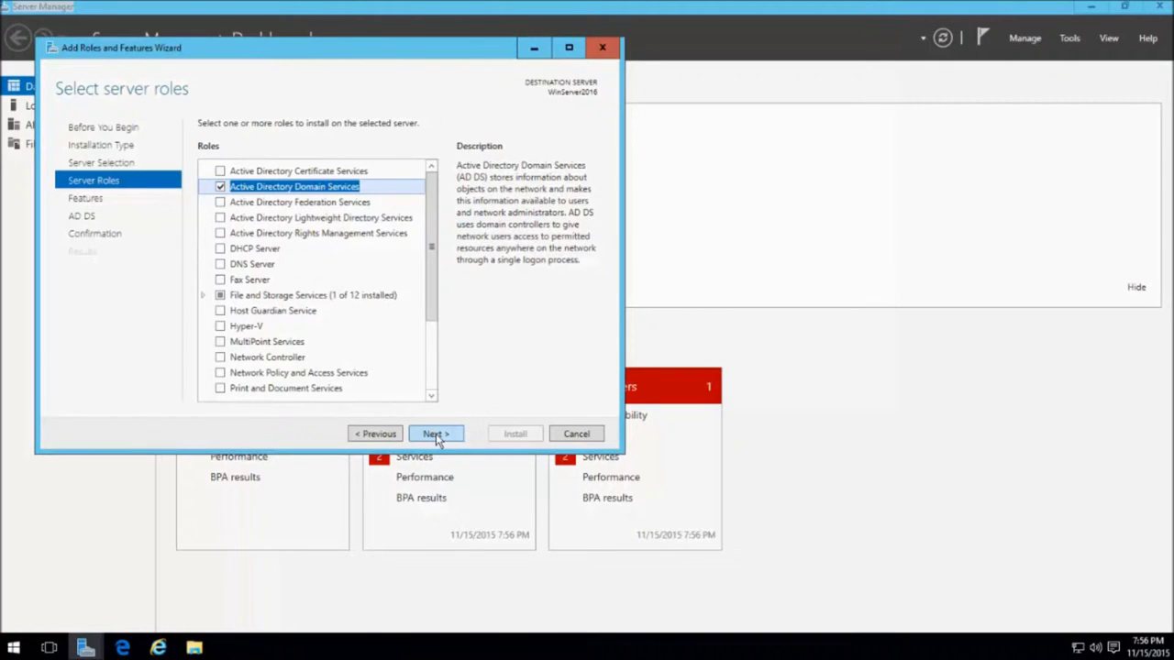
click(435, 433)
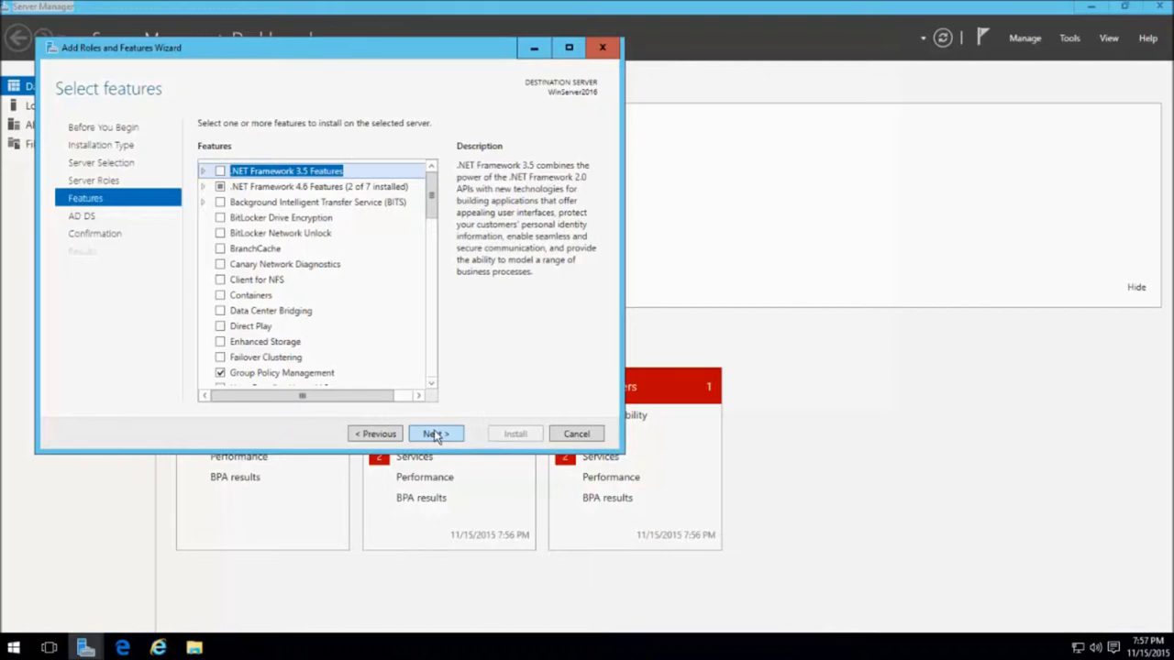
click(436, 436)
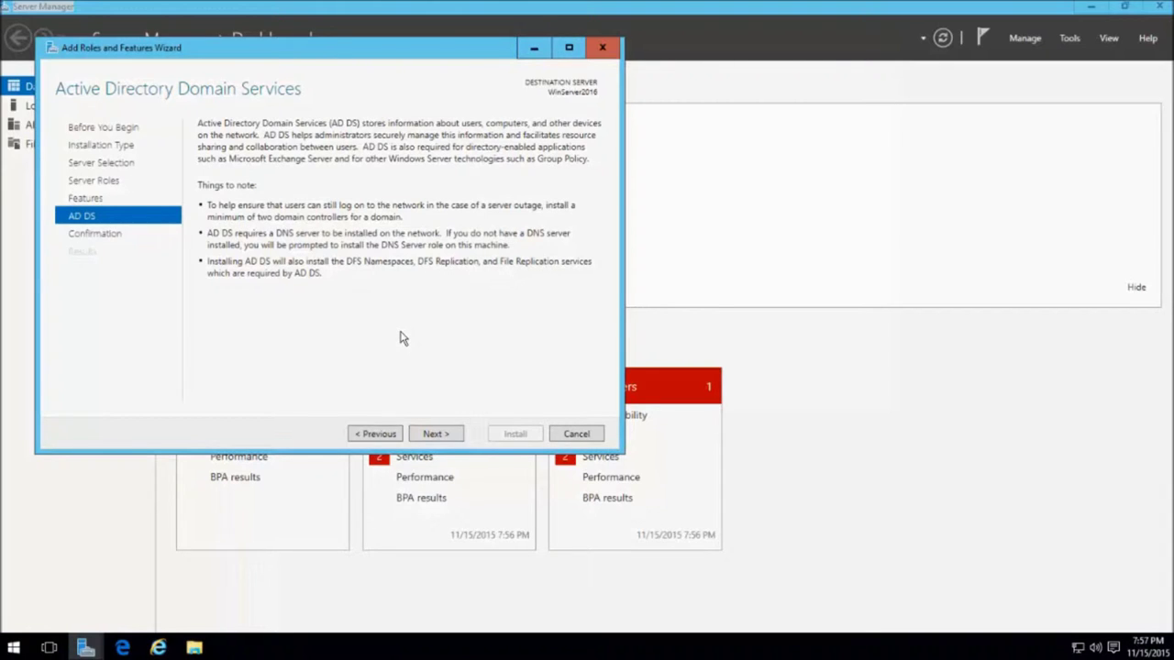
click(438, 437)
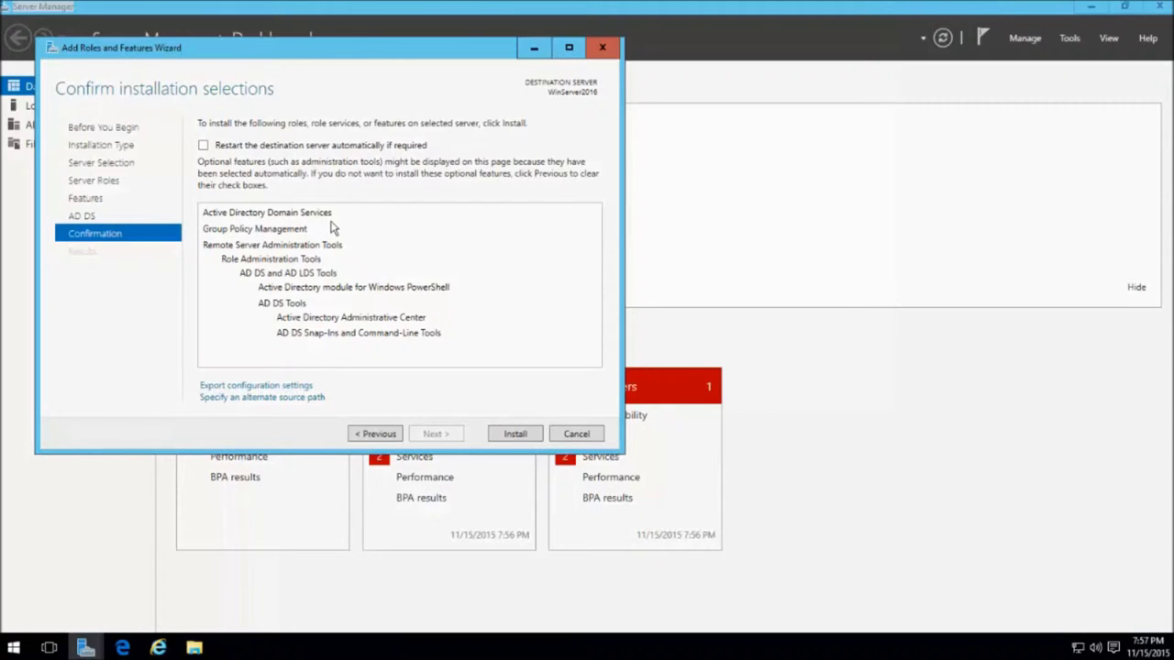
Allow automatic restart of the destination server, start installing the selected role and close the wizard
click(203, 145)
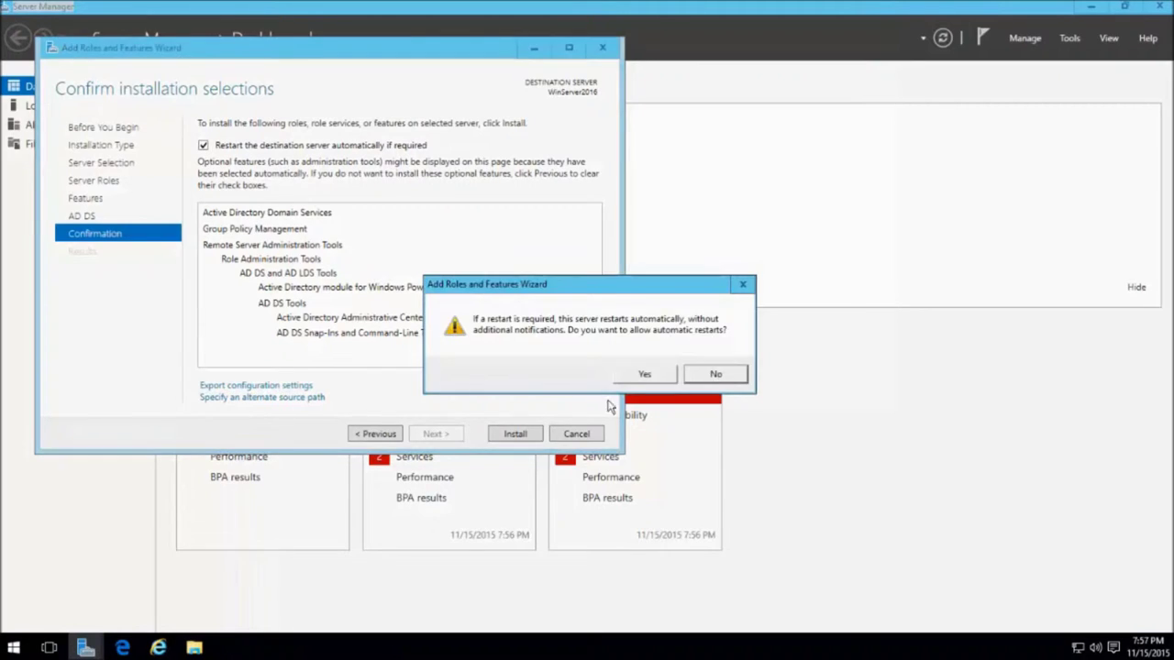
click(645, 374)
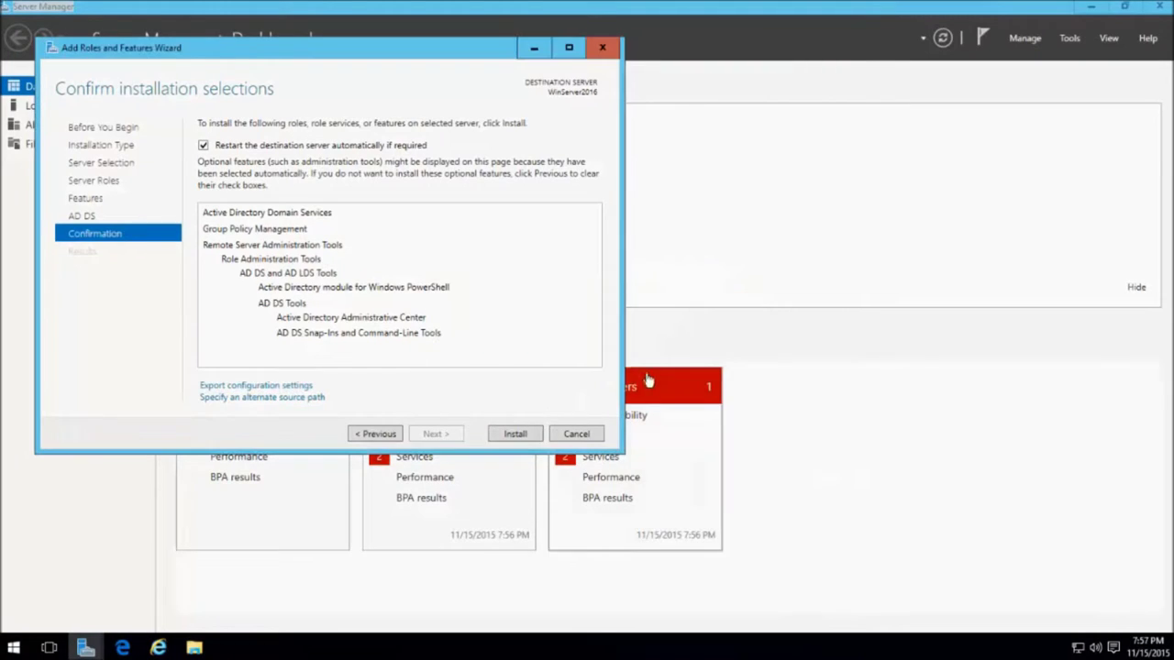
click(514, 436)
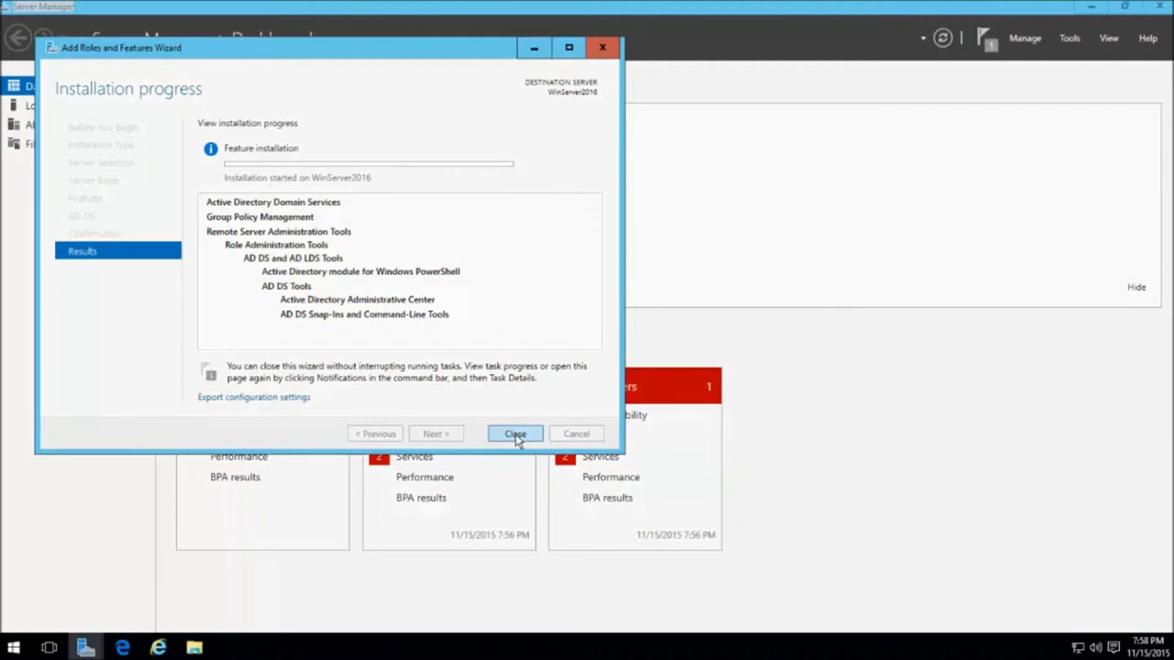
click(516, 434)
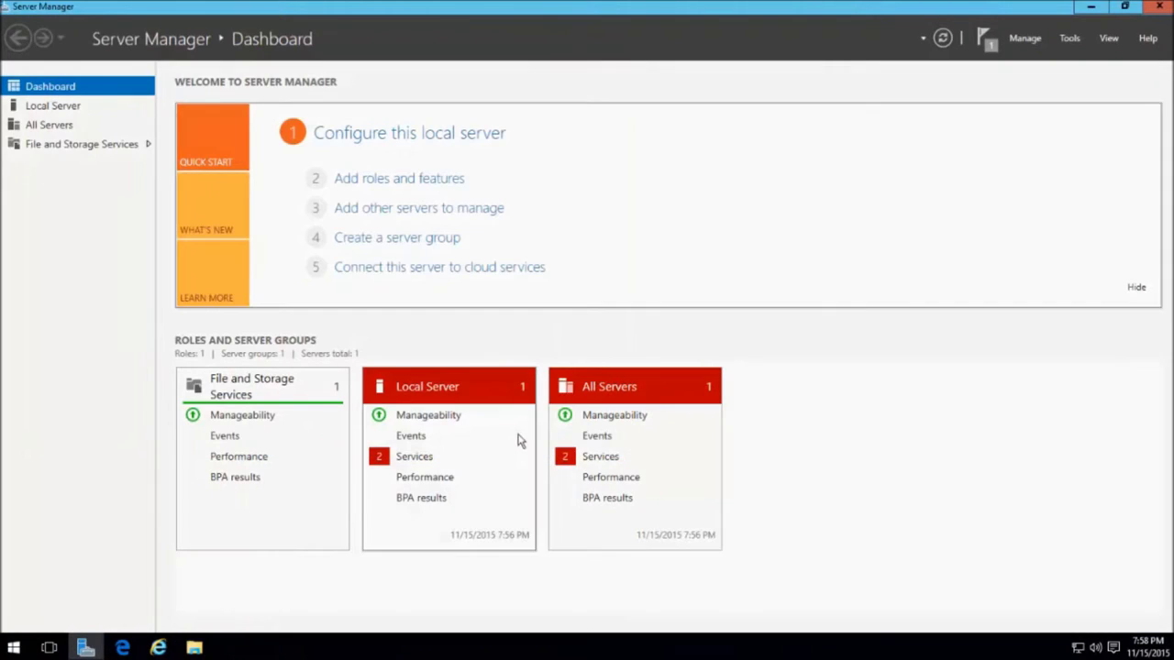
Check the notifications for the feature installation's progress and review its installation results
click(986, 44)
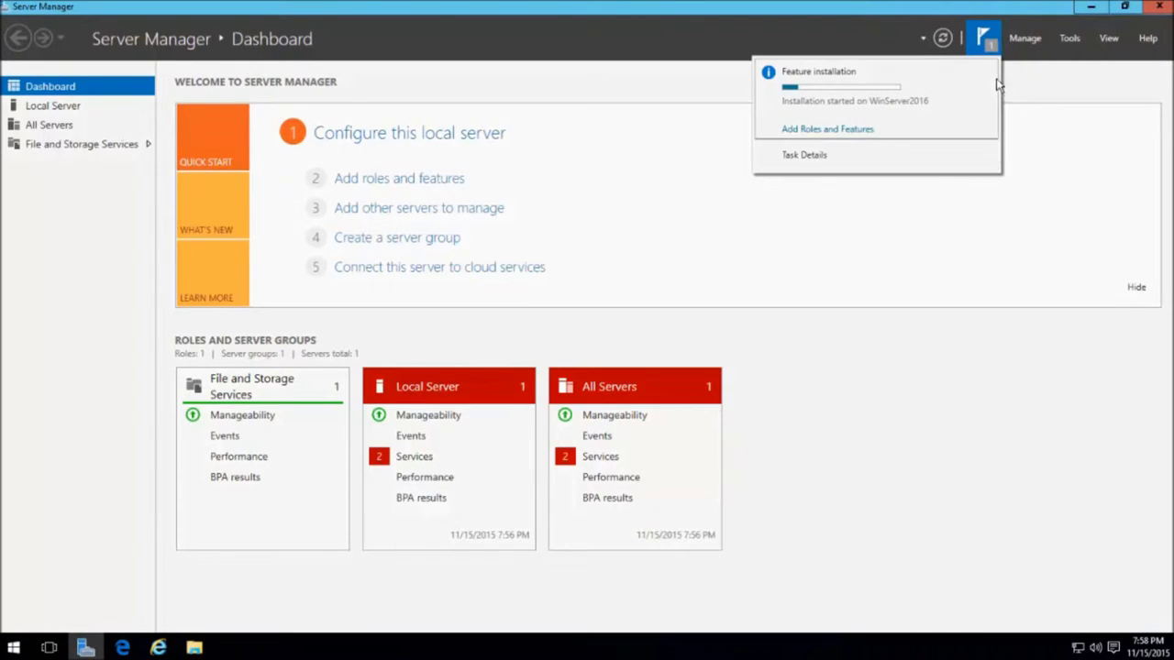
click(1058, 97)
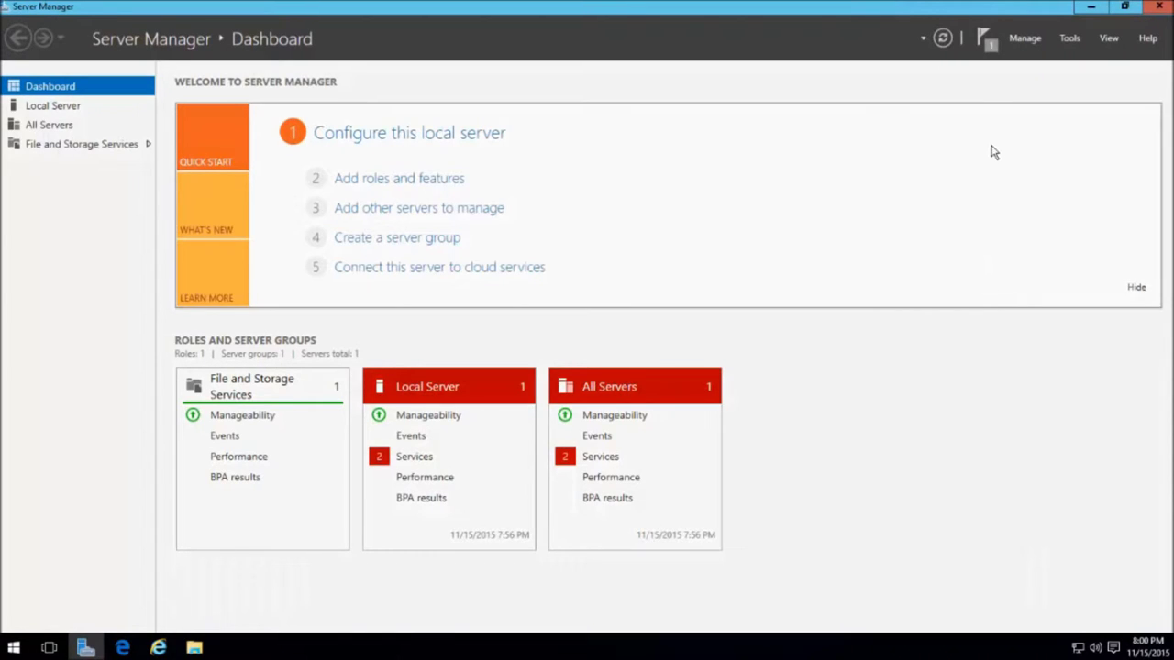
click(987, 41)
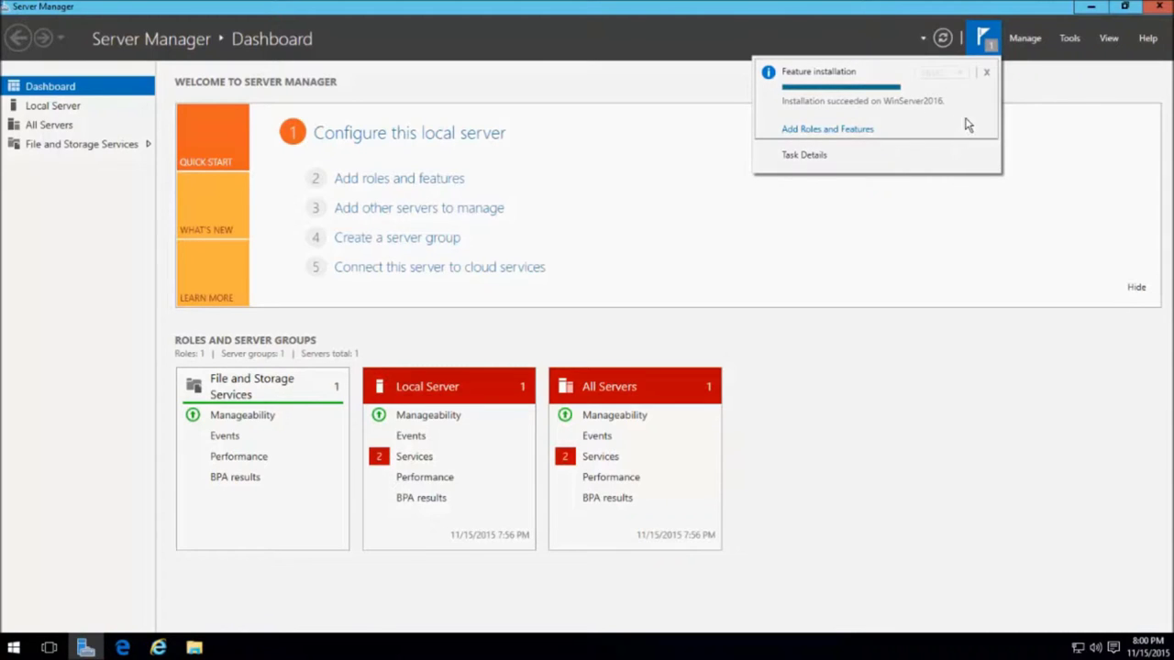
click(827, 130)
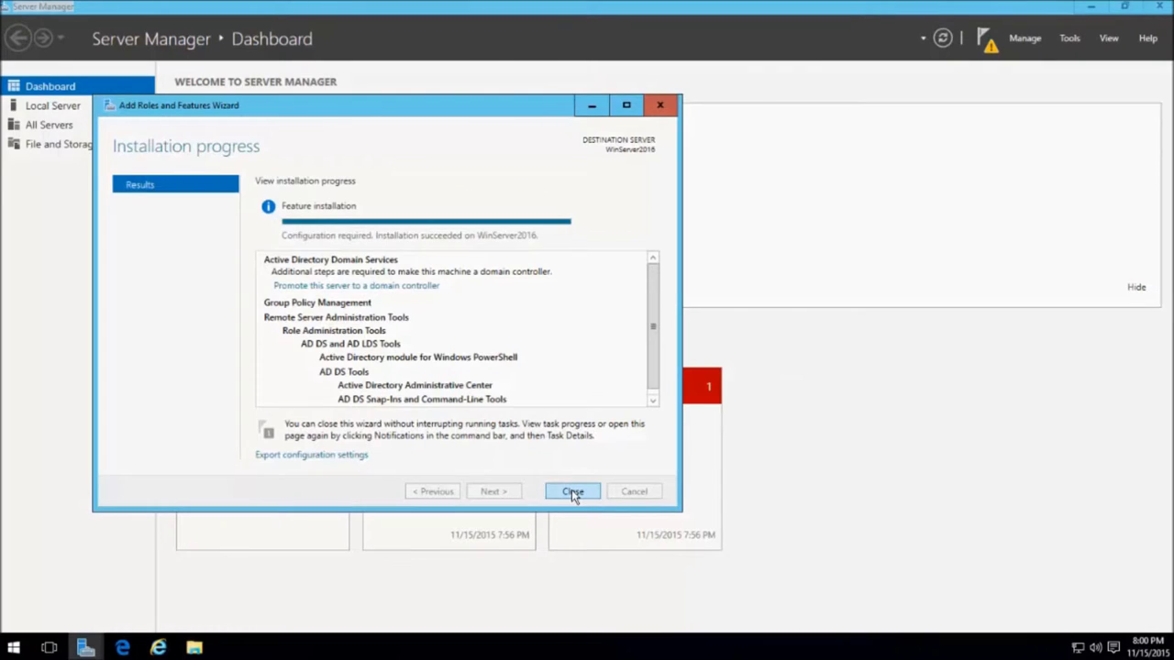
click(572, 492)
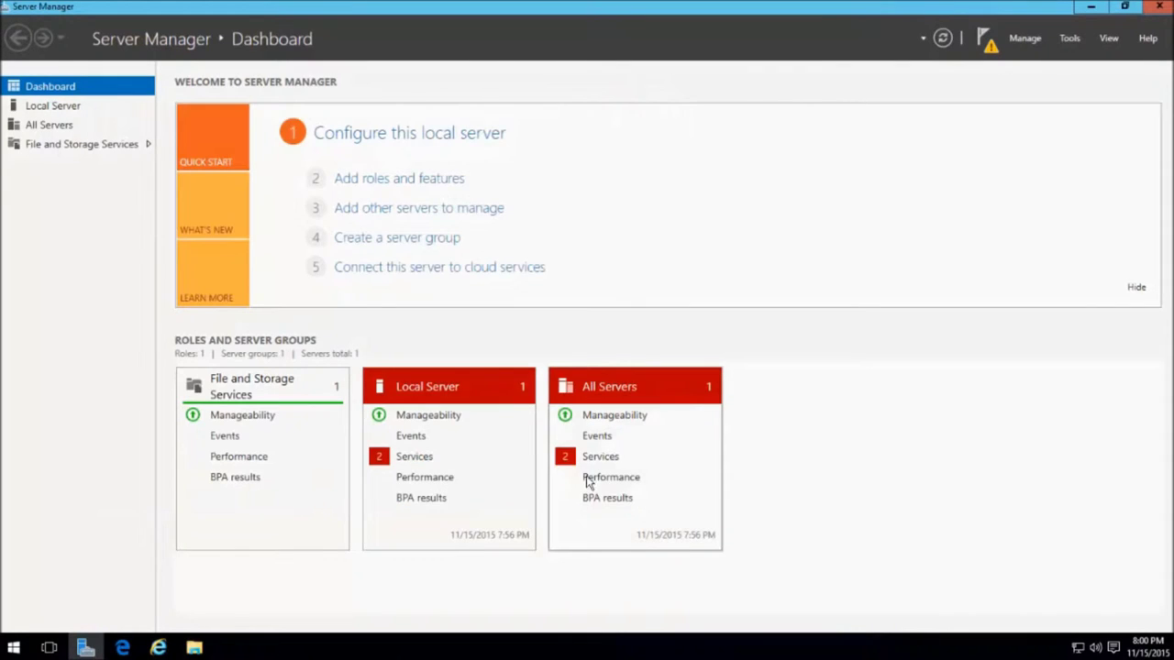
Start promoting this server to a domain controller, choosing to add a new forest
click(987, 42)
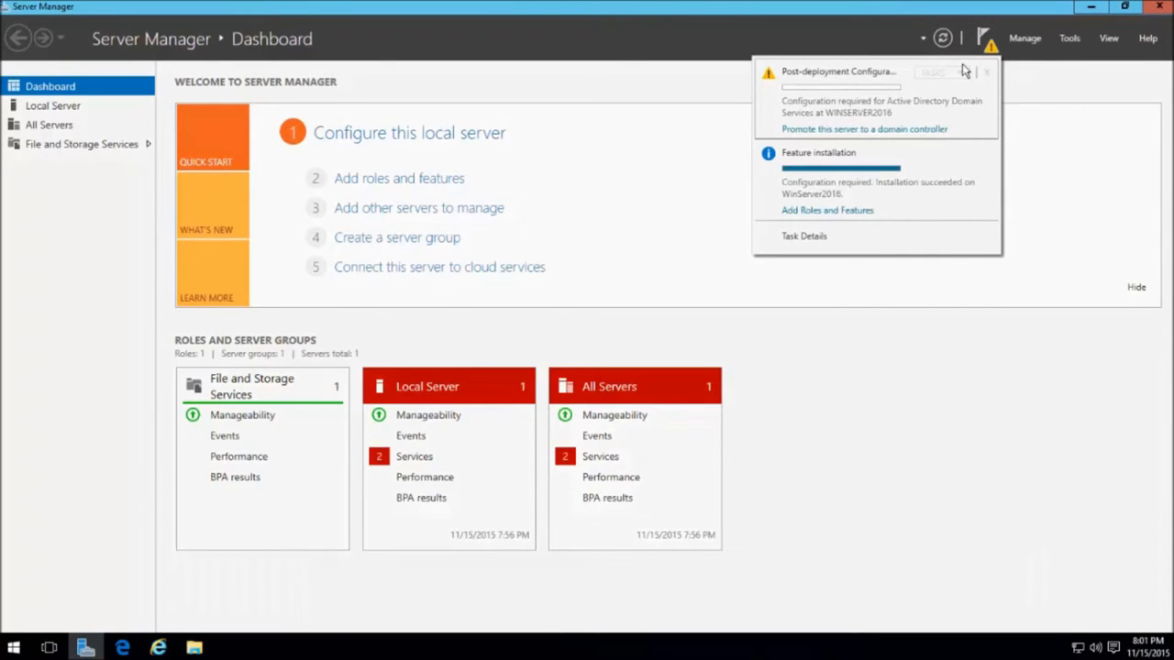
click(865, 132)
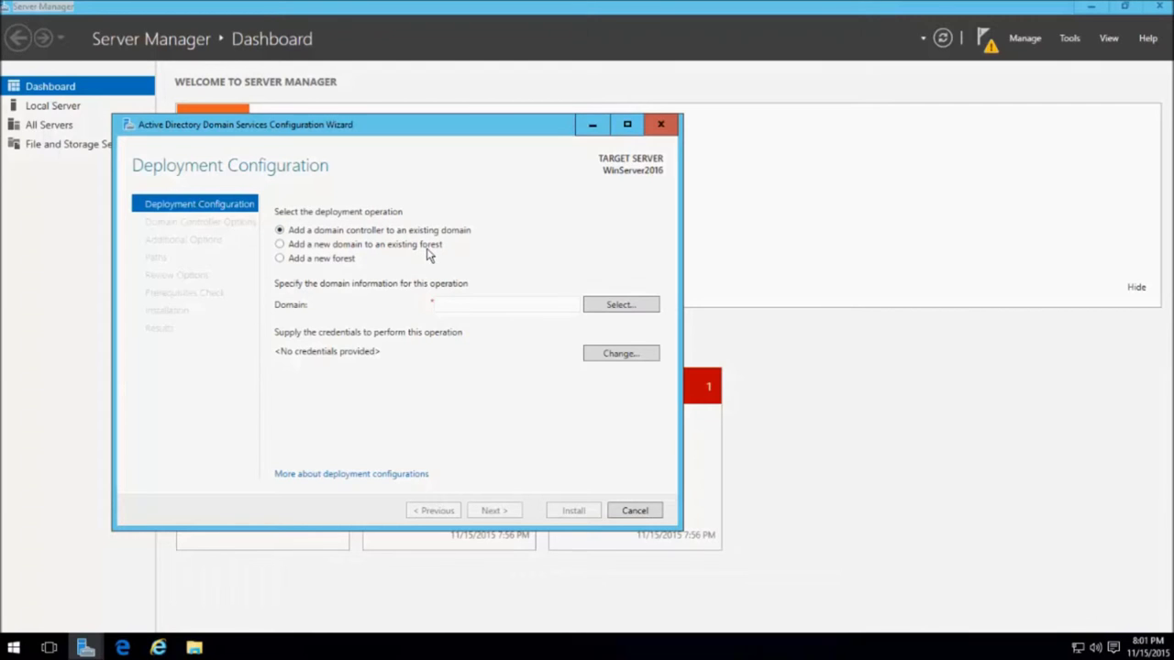
click(280, 259)
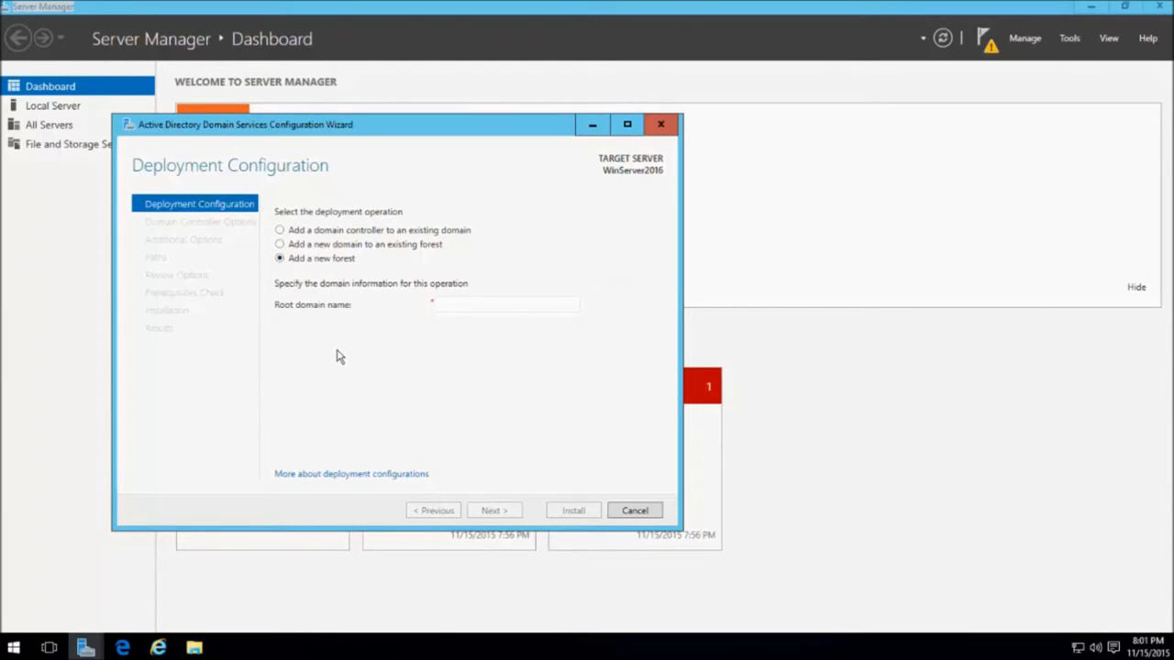
Try the owner's full name without a suffix as the root domain name, and view the complete verification message
click(465, 305)
text(Bekim)
text(.net)
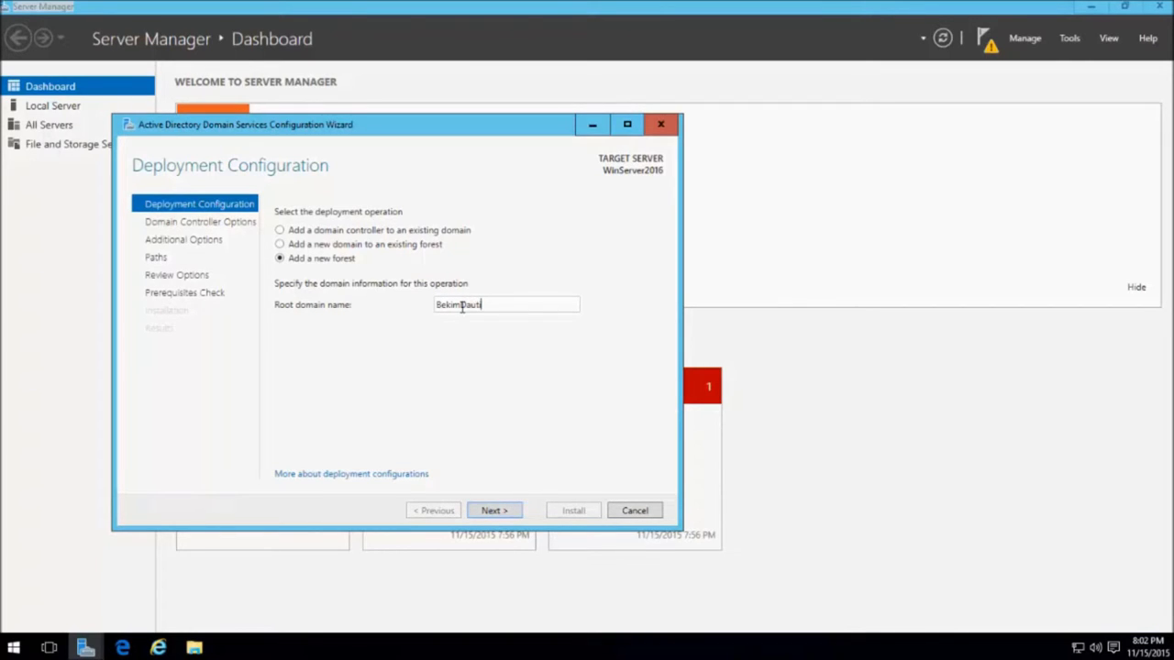
click(490, 512)
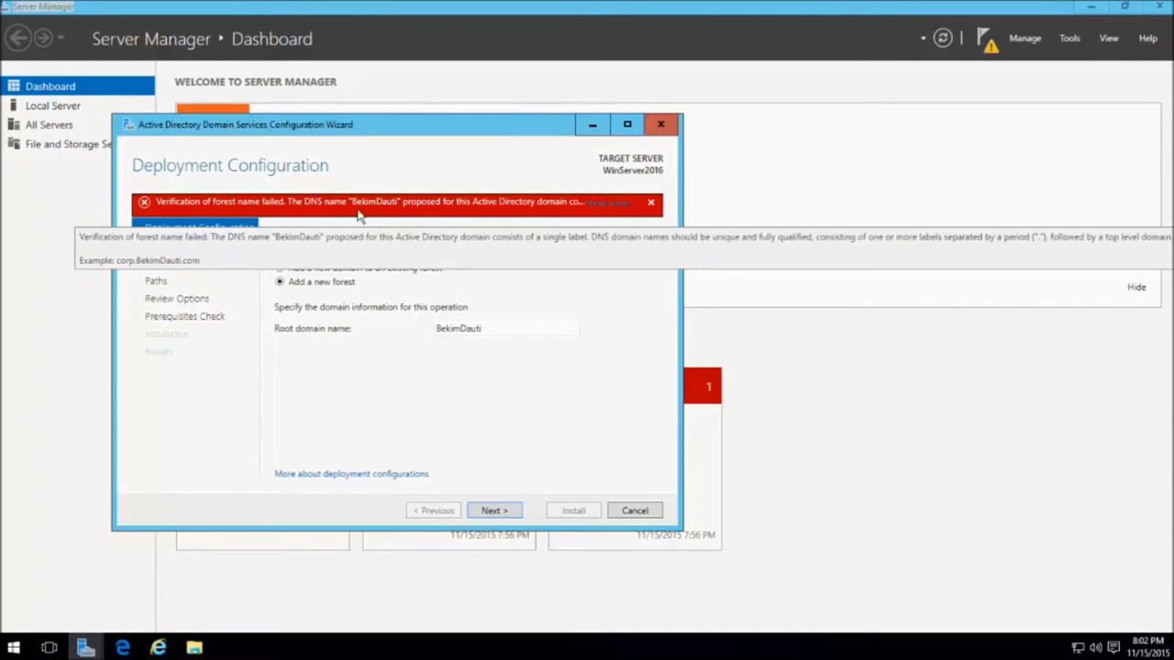
click(612, 202)
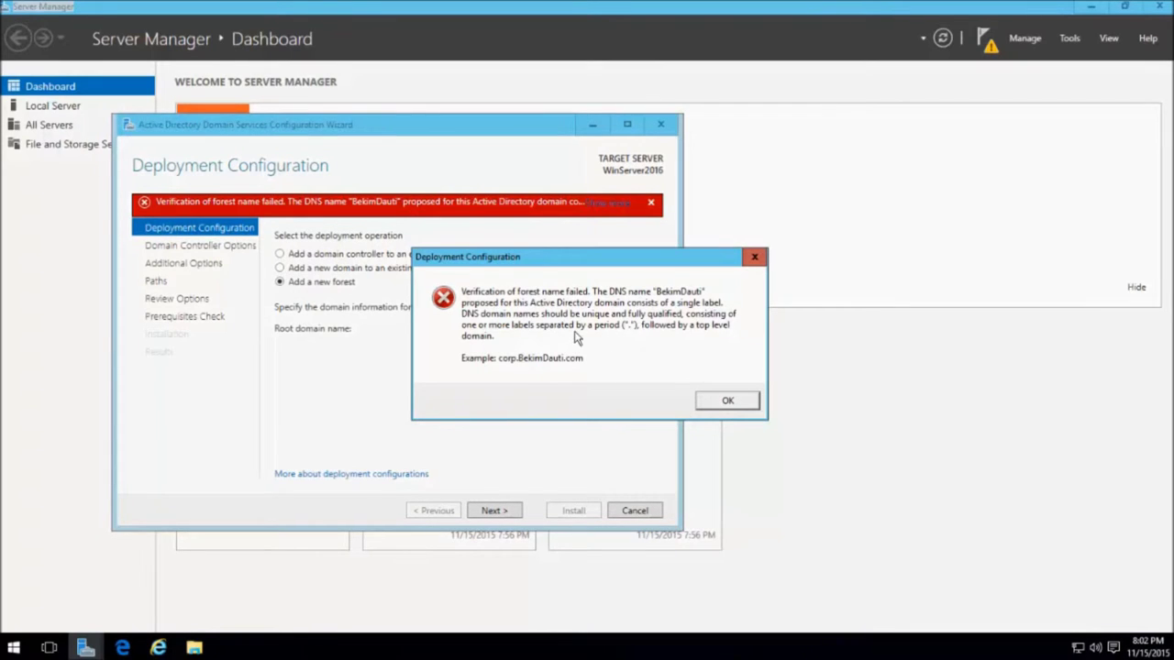
click(723, 399)
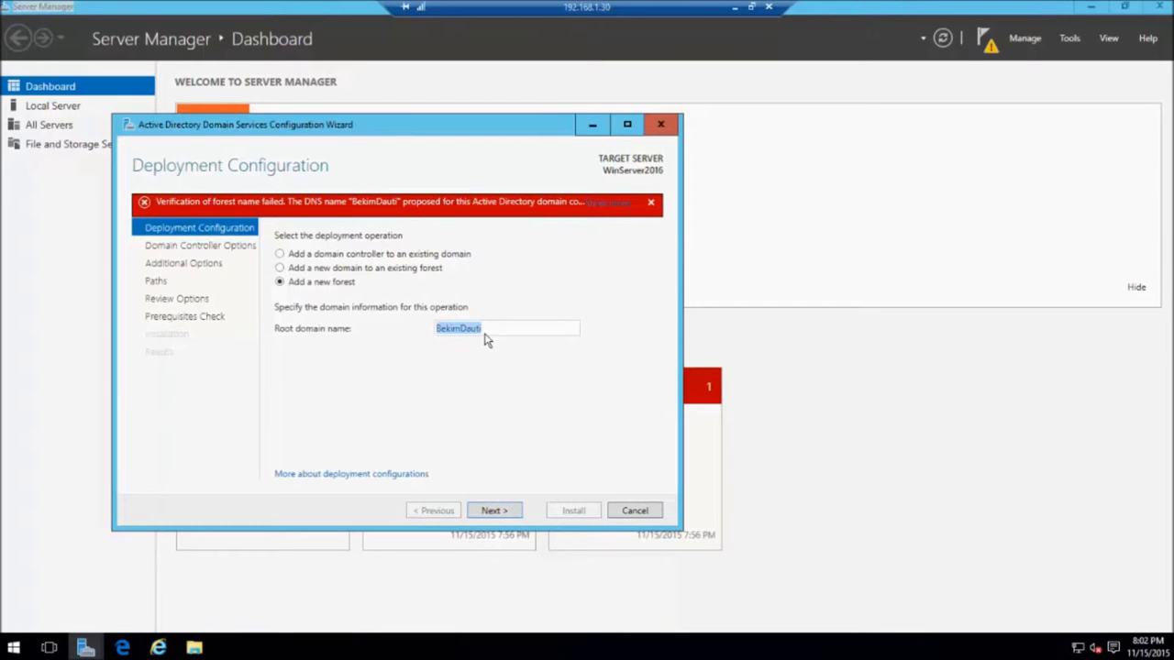
Append .local to the root domain name and continue to the domain controller options
double_click(487, 330)
click(495, 325)
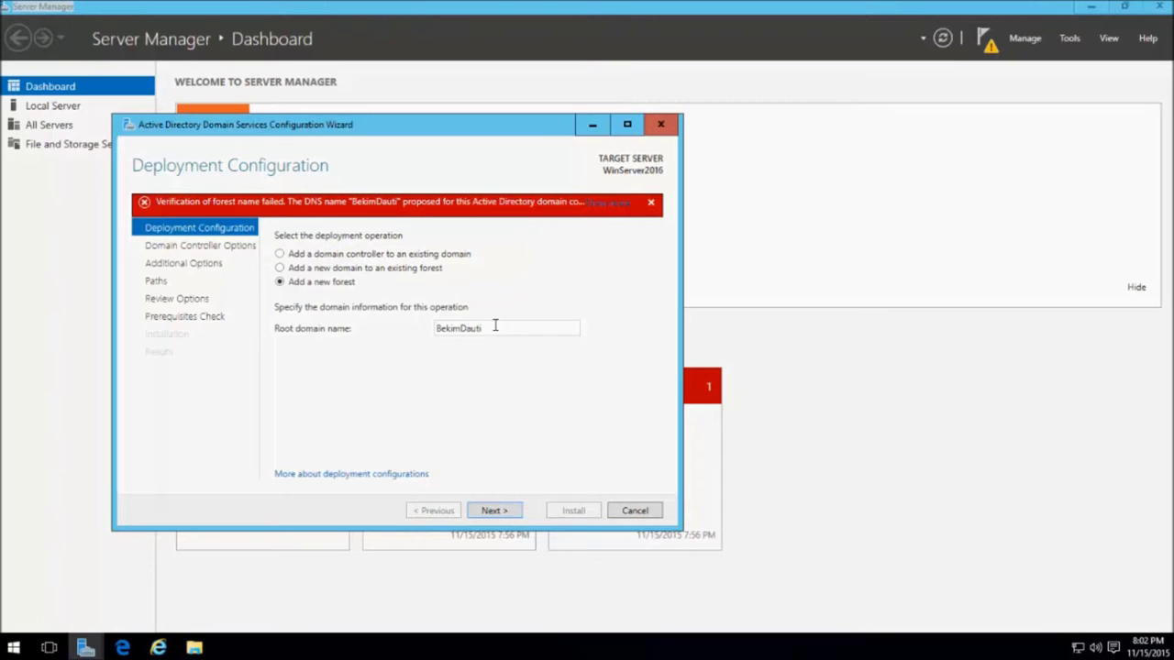
text(.local)
click(495, 512)
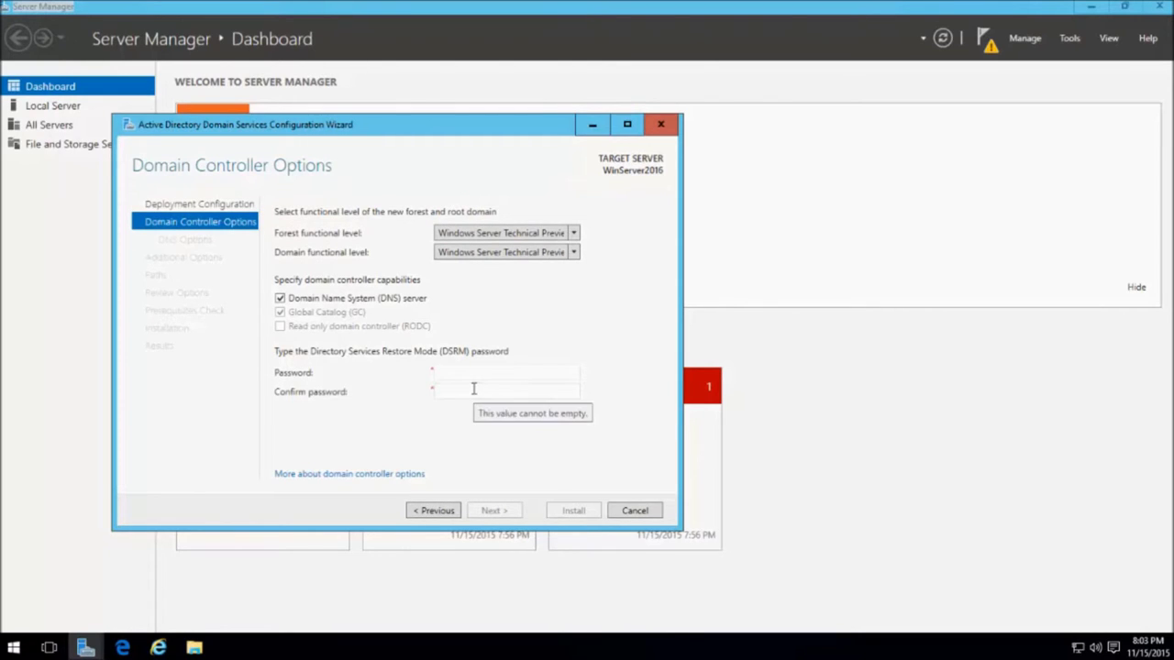
Enter and confirm the Directory Services Restore Mode password, and continue past the DNS options without creating a delegation
click(480, 372)
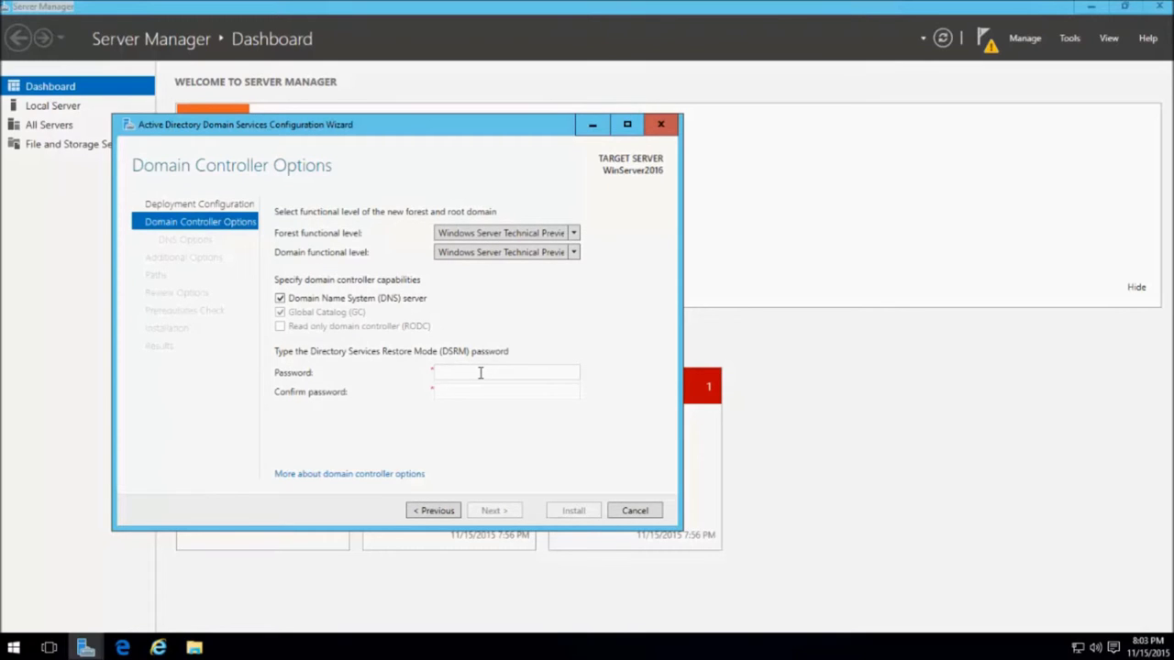
text(••••••••)
key(Tab)
key(BackSpace)
key(BackSpace)
key(BackSpace)
key(BackSpace)
key(BackSpace)
key(BackSpace)
key(BackSpace)
key(BackSpace)
text(••••••••)
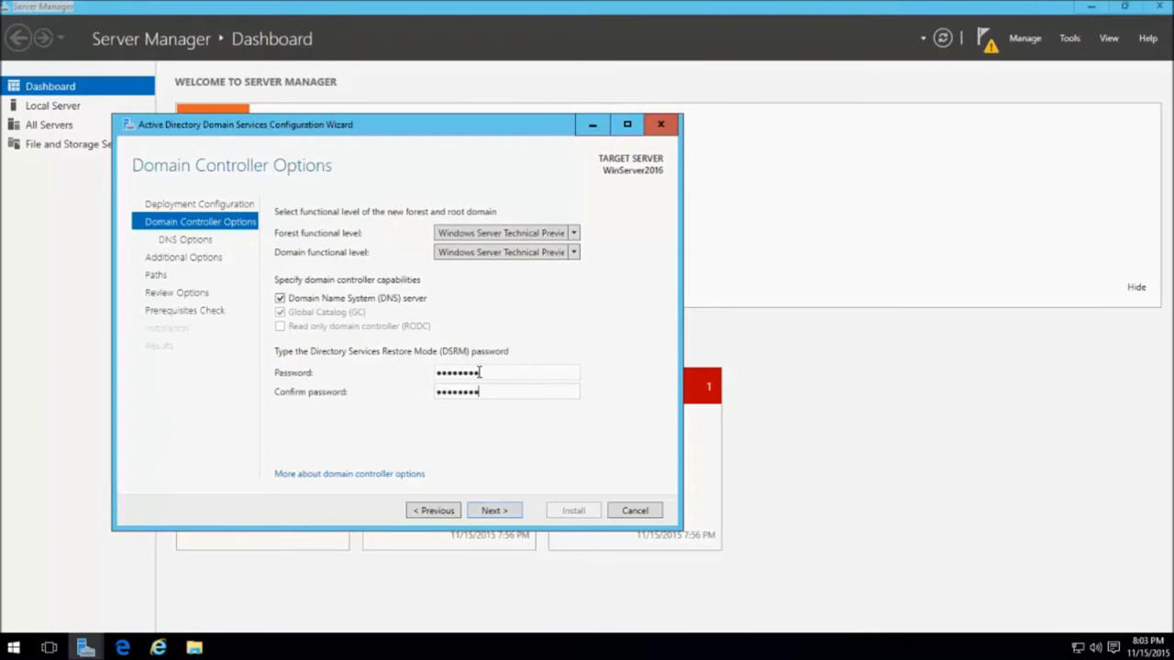
click(493, 511)
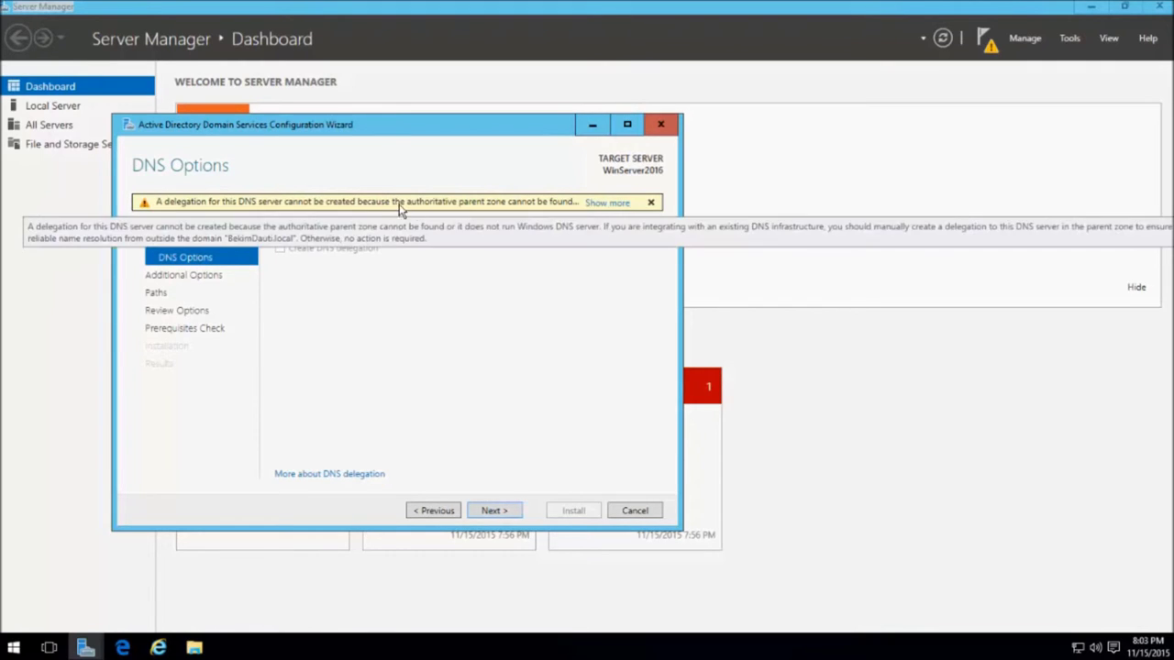
click(651, 202)
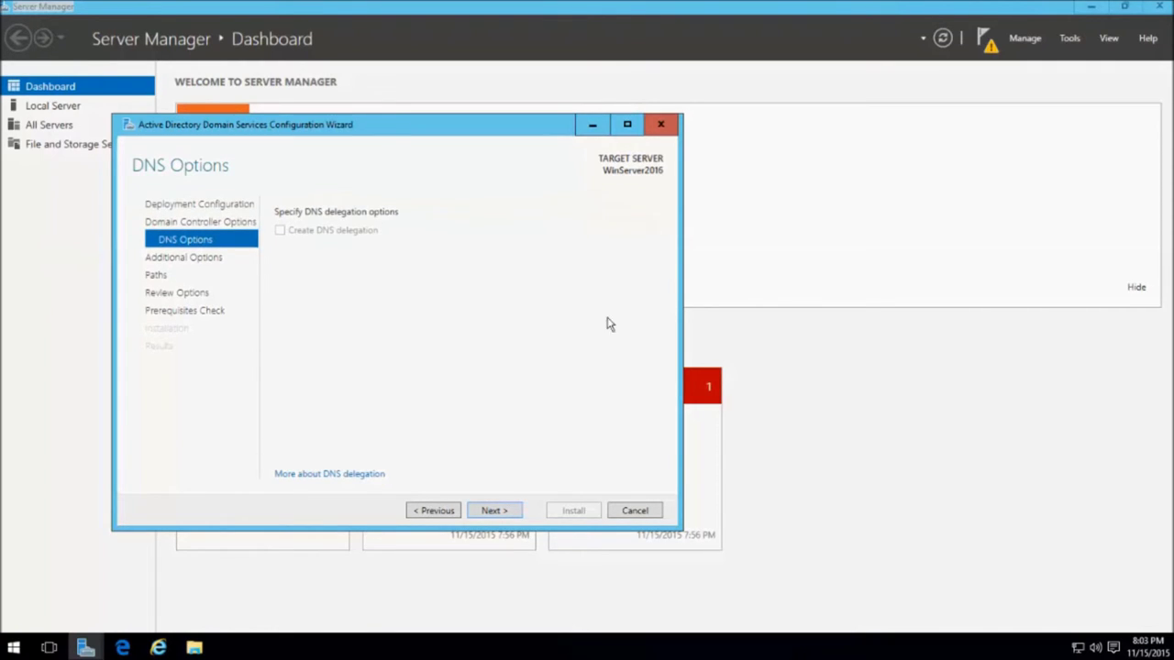
click(494, 511)
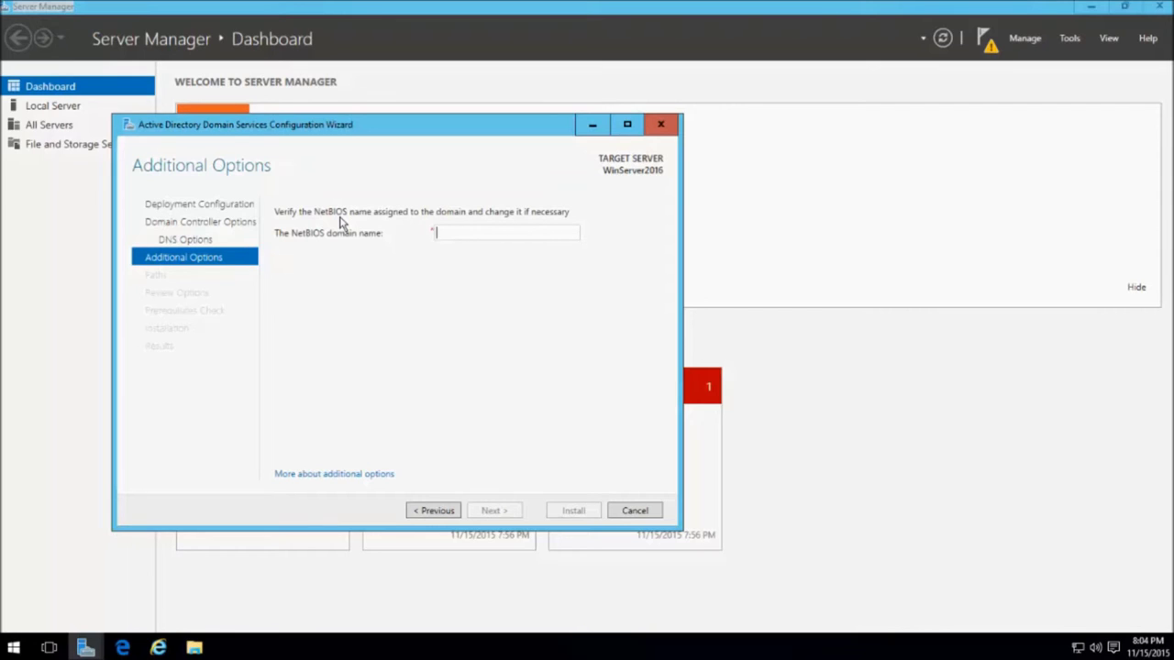
Set the NetBIOS domain name to the owner's full name followed by _Server, and keep the default database, log and SYSVOL folders
text(BekimDauti)
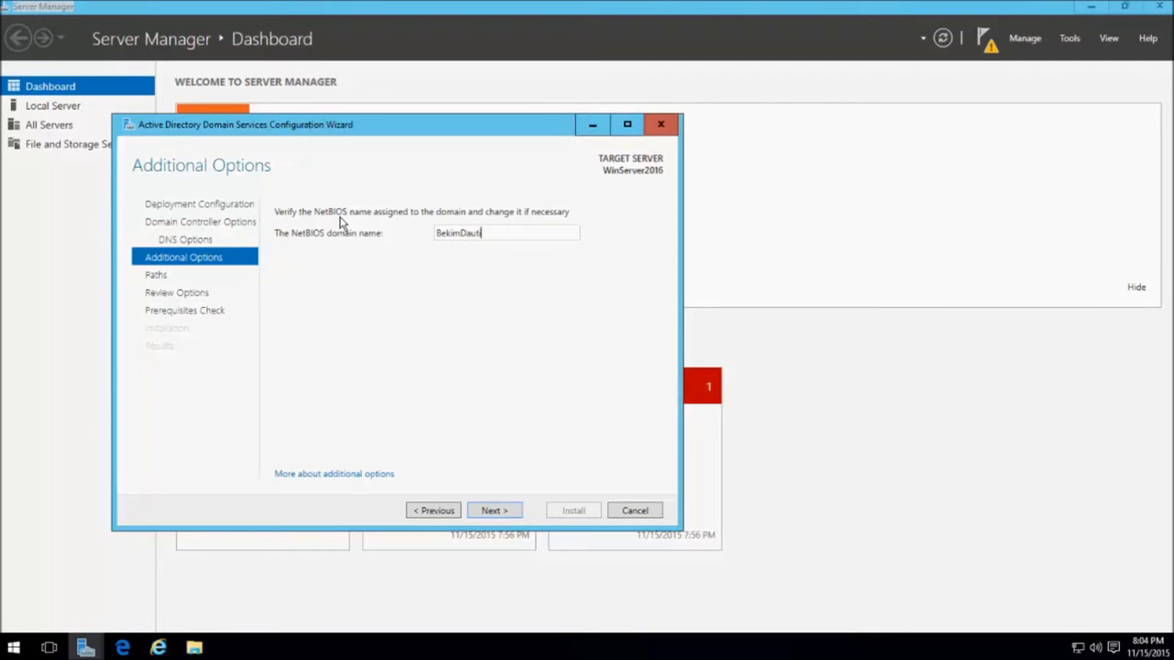
text(_Server)
click(496, 511)
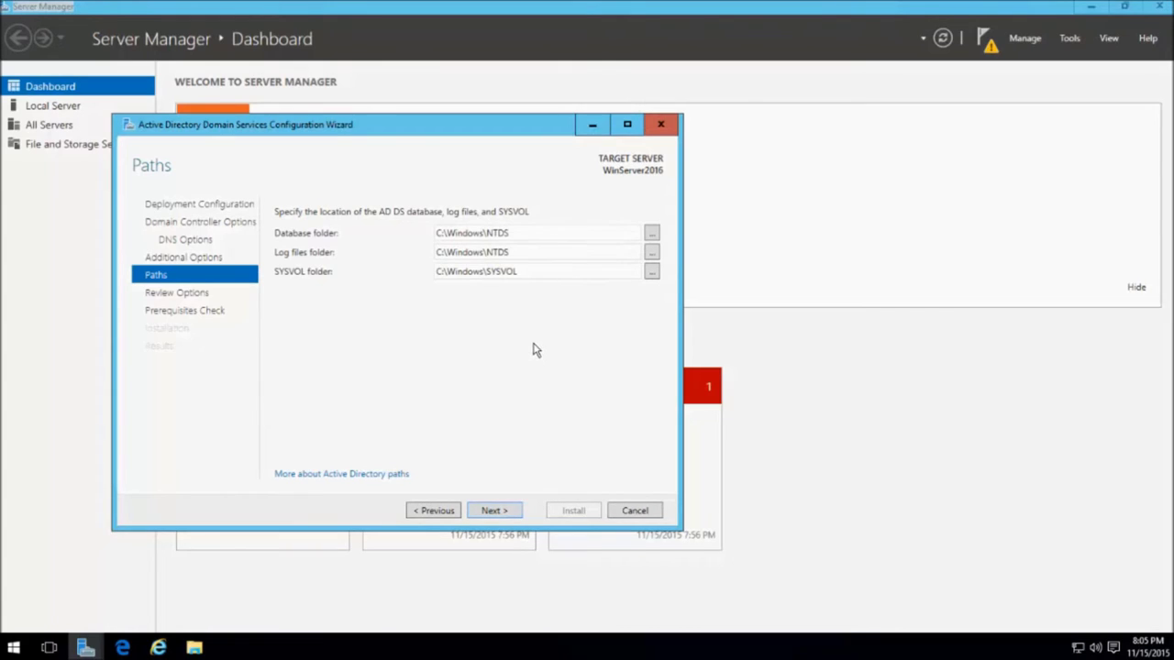
click(494, 510)
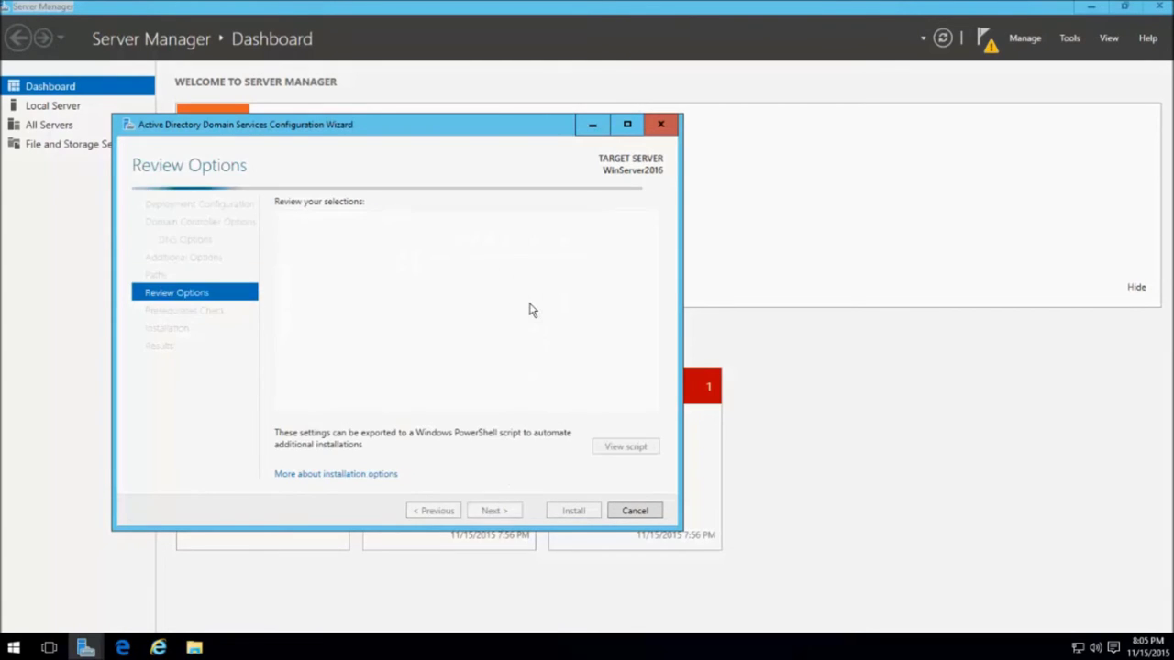
Review the selected configuration options, run the prerequisites check, and read through its full results
drag(655, 283, 652, 390)
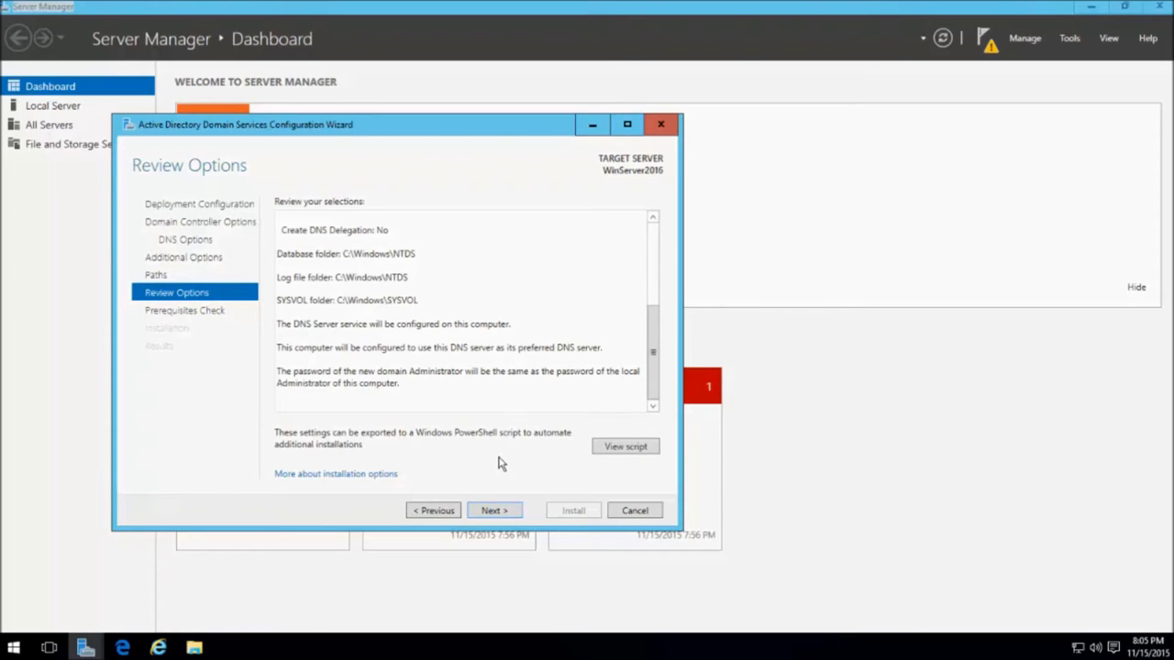
click(494, 512)
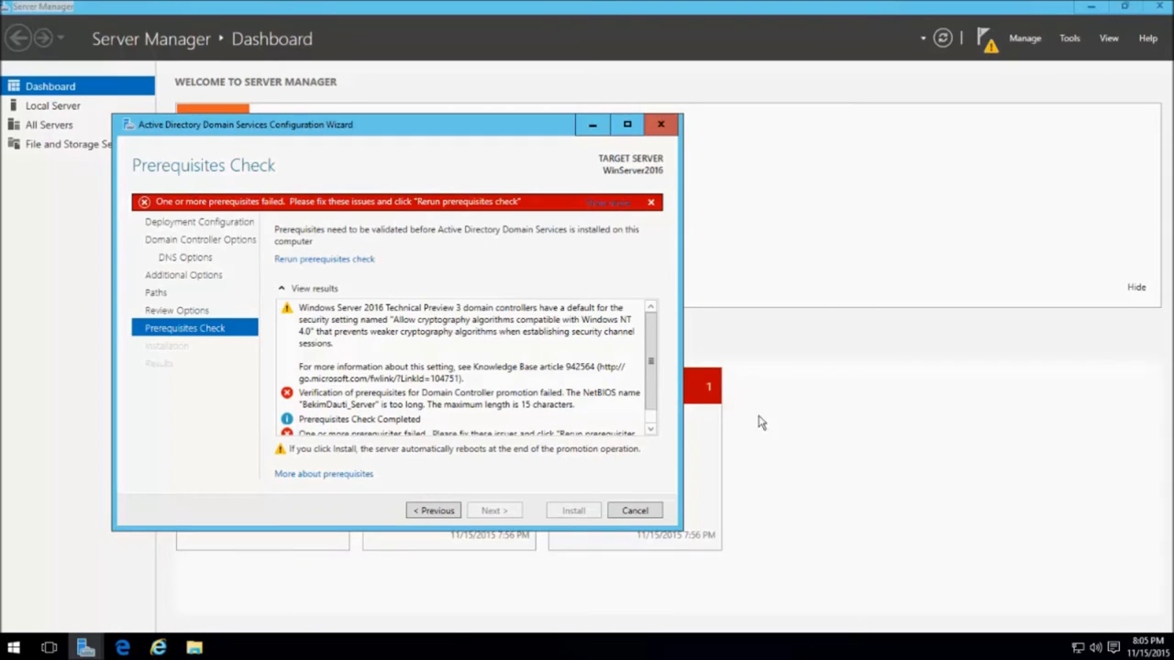
drag(651, 374, 651, 403)
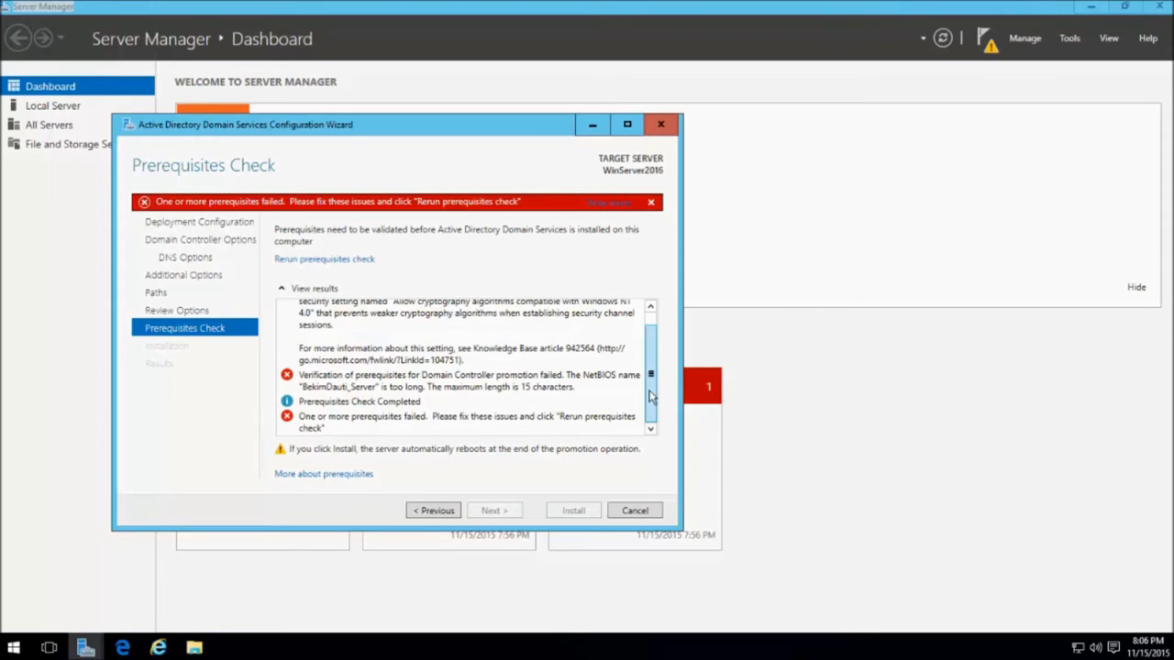
scroll(649, 367, up, 2)
Return to the additional options and shorten the NetBIOS domain name to the owner's first initial and surname
click(433, 514)
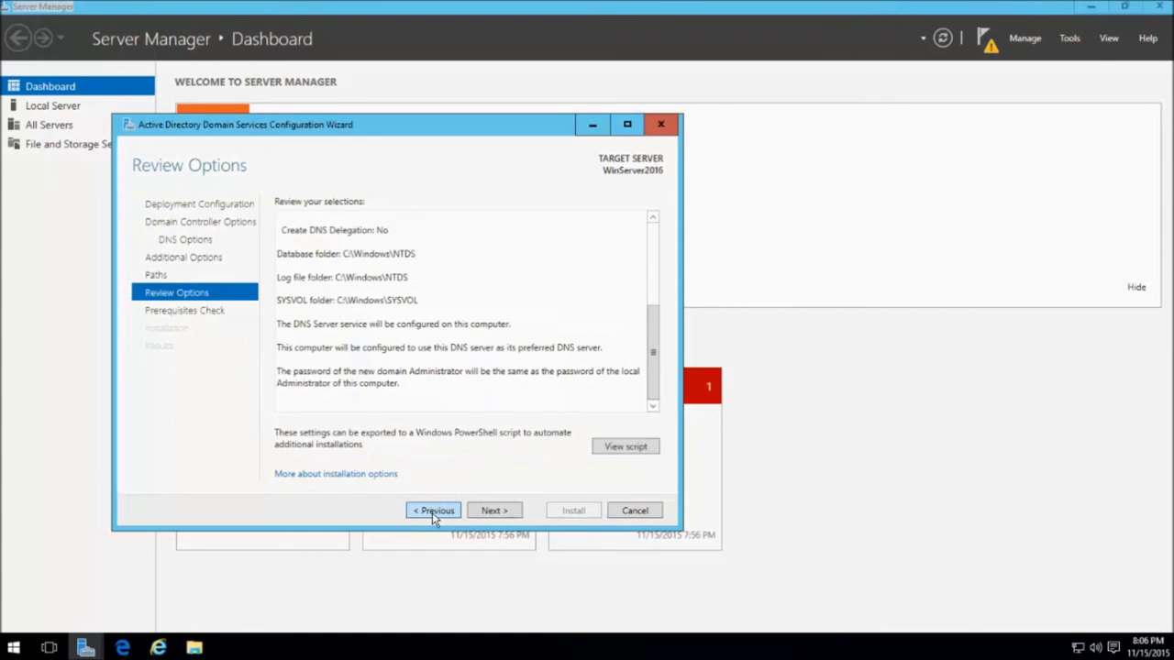
click(433, 511)
click(433, 511)
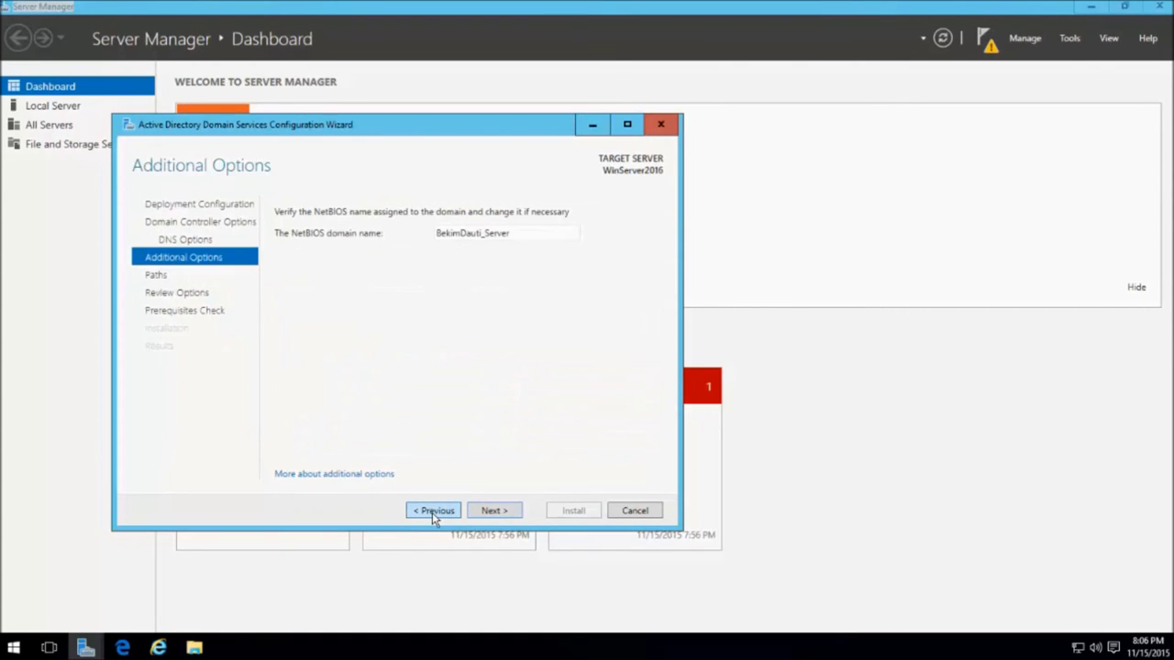
double_click(518, 234)
drag(511, 234, 463, 234)
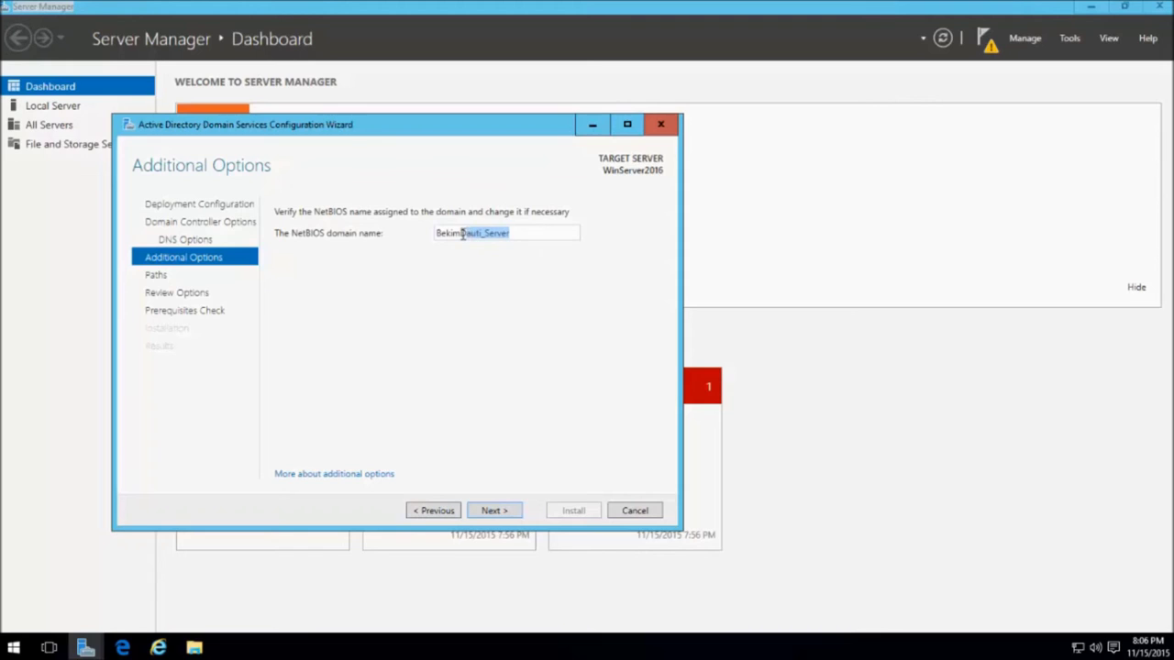
key(BackSpace)
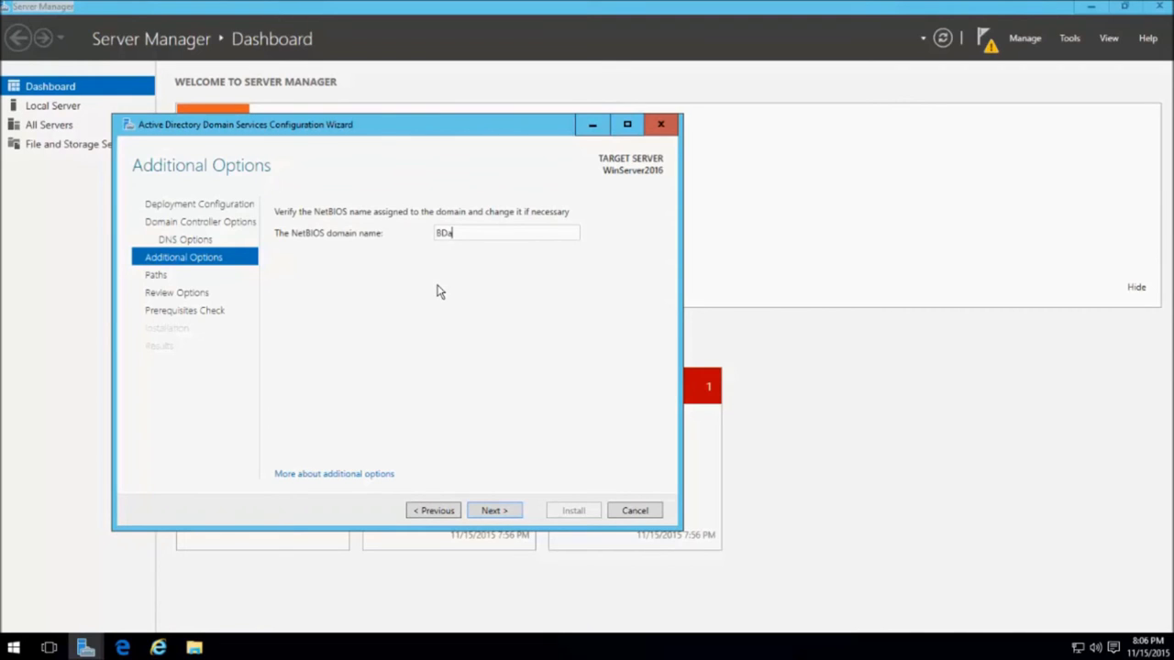
click(496, 511)
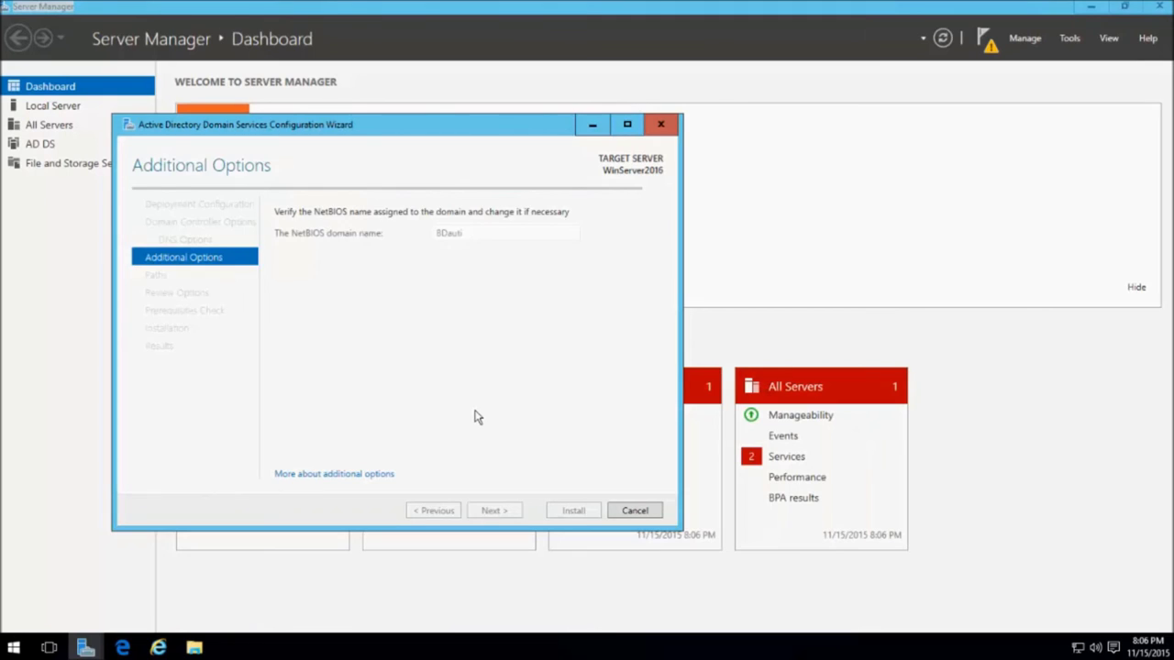
Keep the default folder paths and reviewed options, run the prerequisites check again, and install the domain controller
click(495, 512)
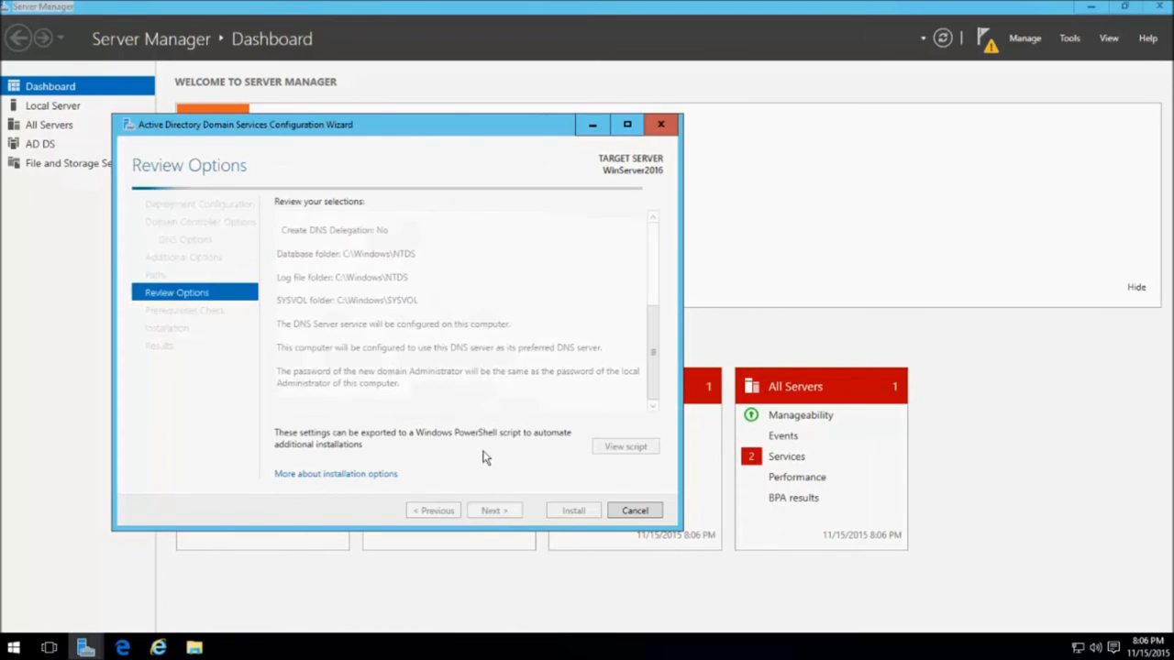
click(494, 513)
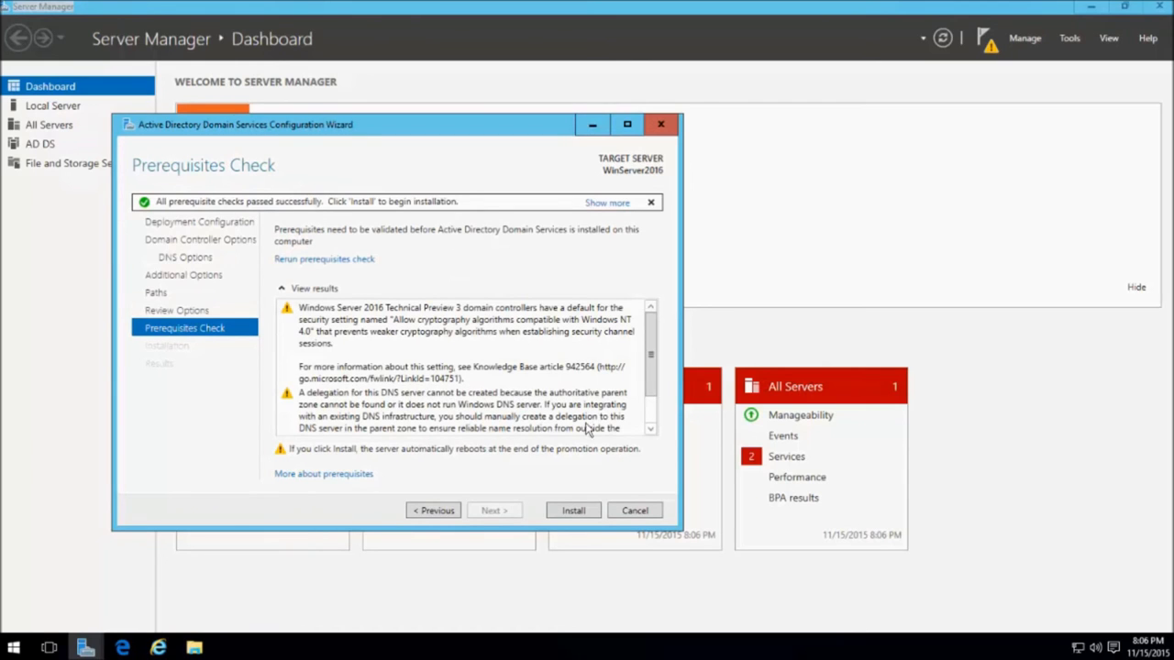
scroll(652, 418, down, 2)
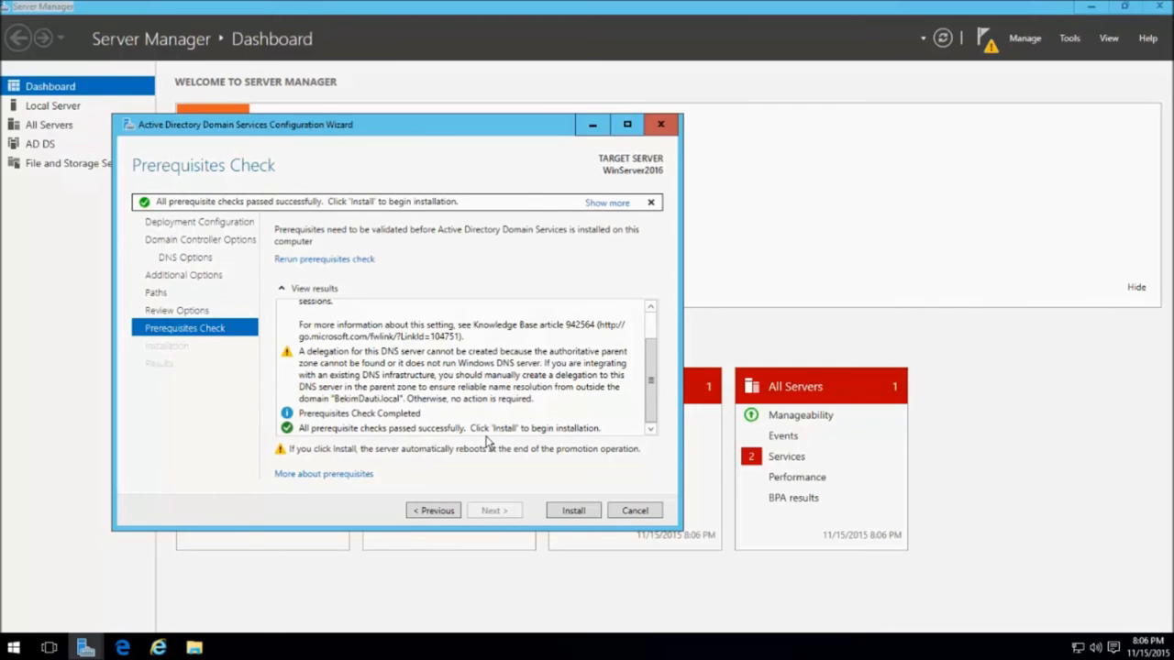
click(572, 511)
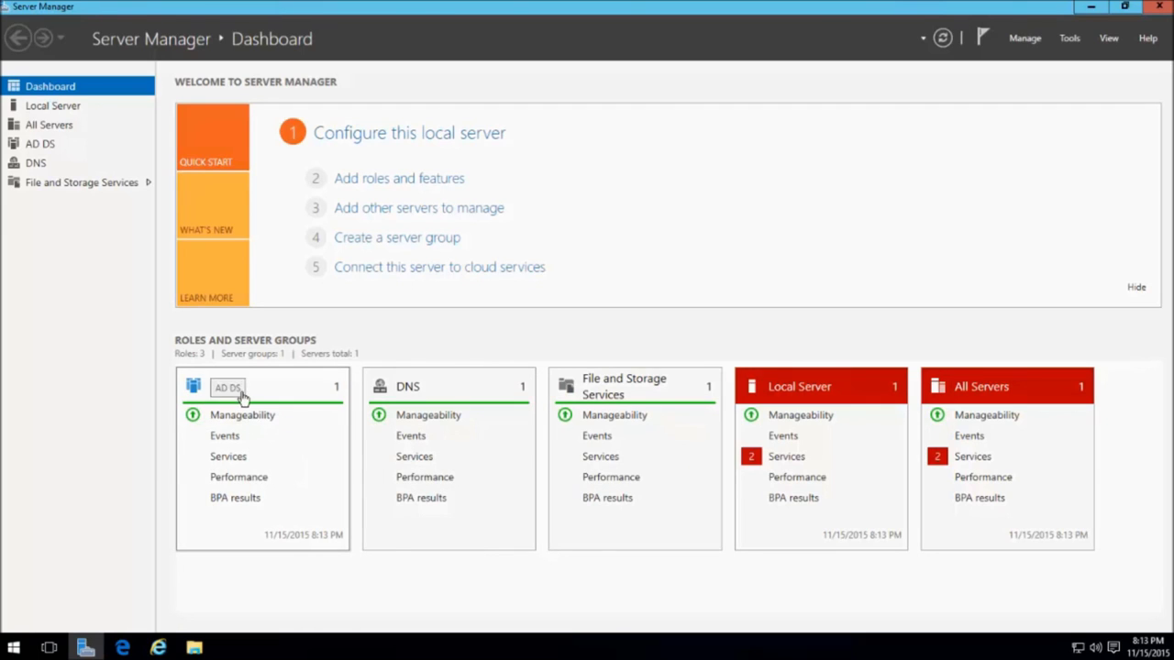
Examine the server's available administration tools for the Active Directory and DNS entries, and close the list
click(1070, 39)
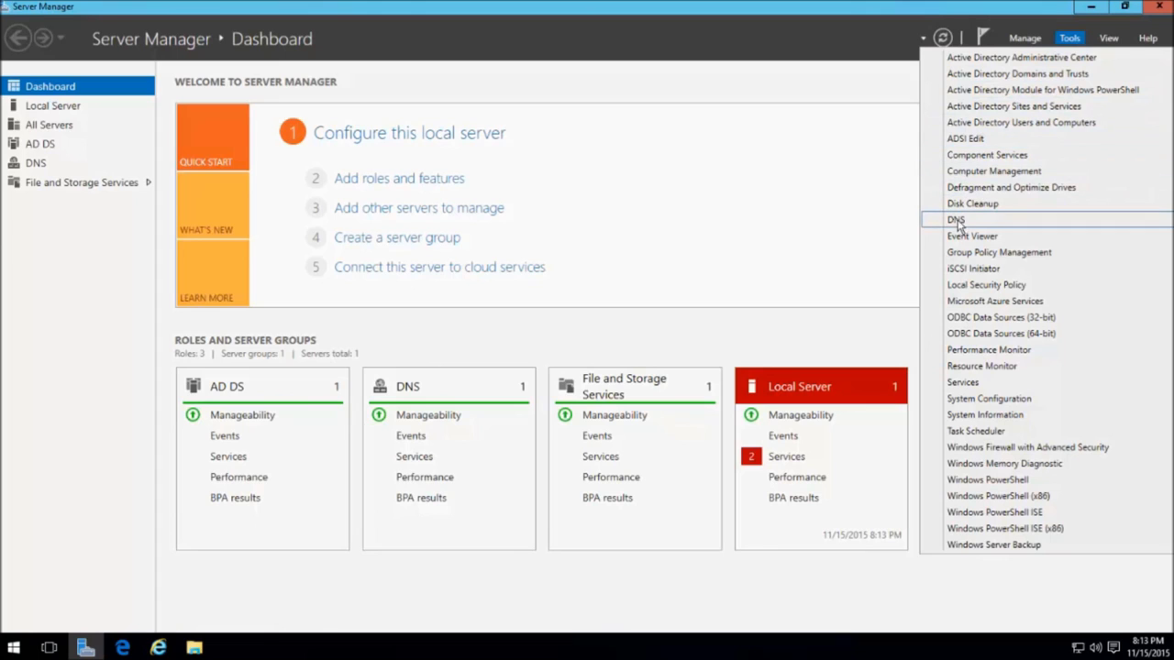
click(843, 87)
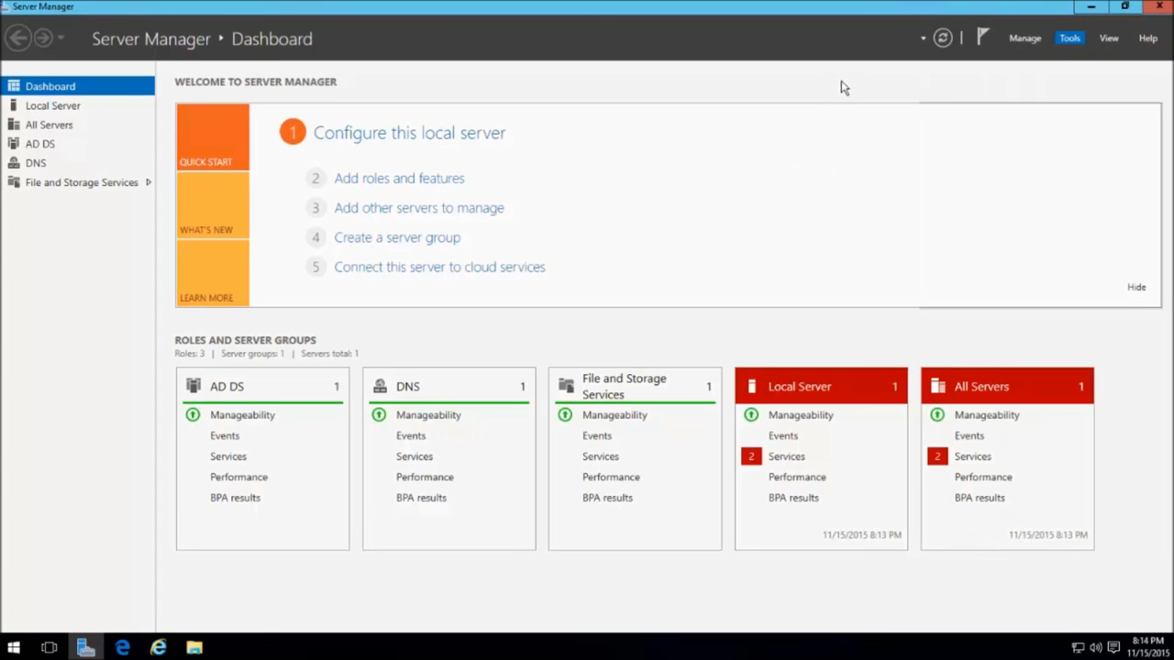